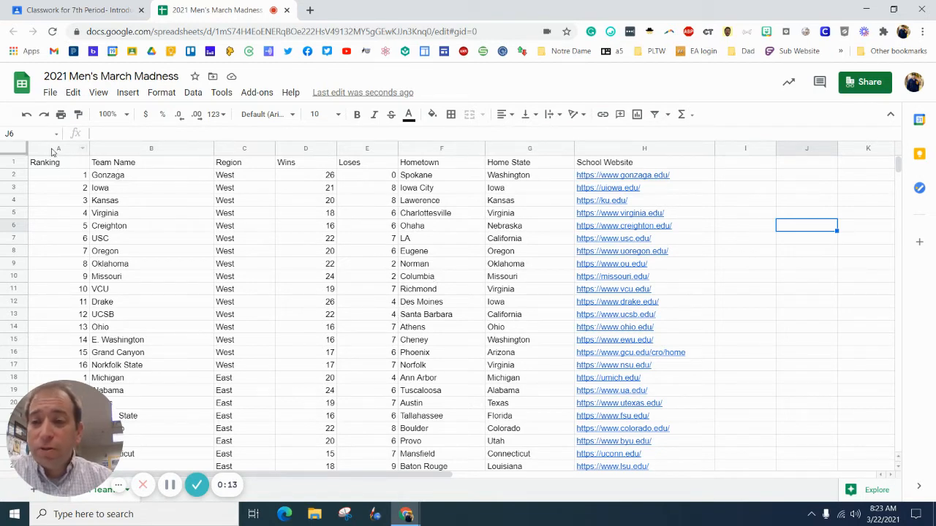
- Apply alternating colors with a header to columns A through H, using the default blue style
{"action": "left_click_drag", "start_coordinate": [51, 151], "coordinate": [643, 150]}
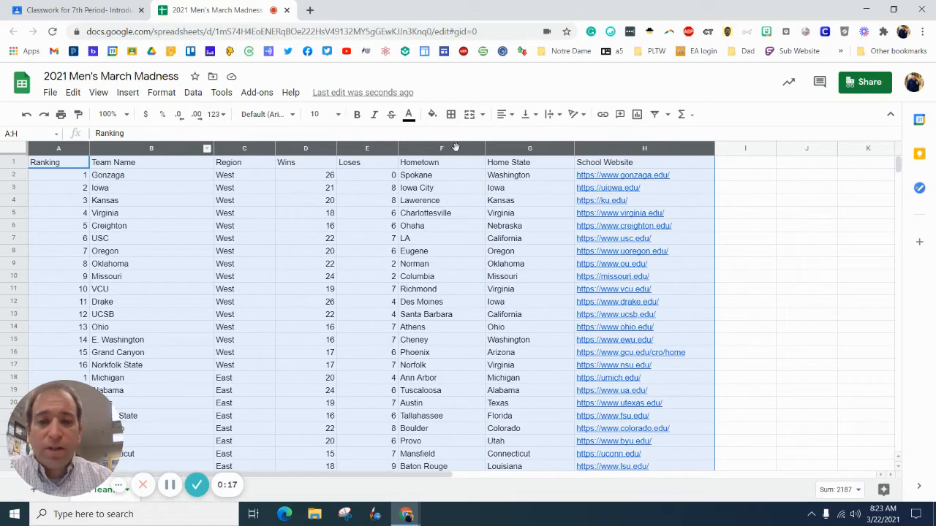
{"action": "left_click", "coordinate": [167, 96]}
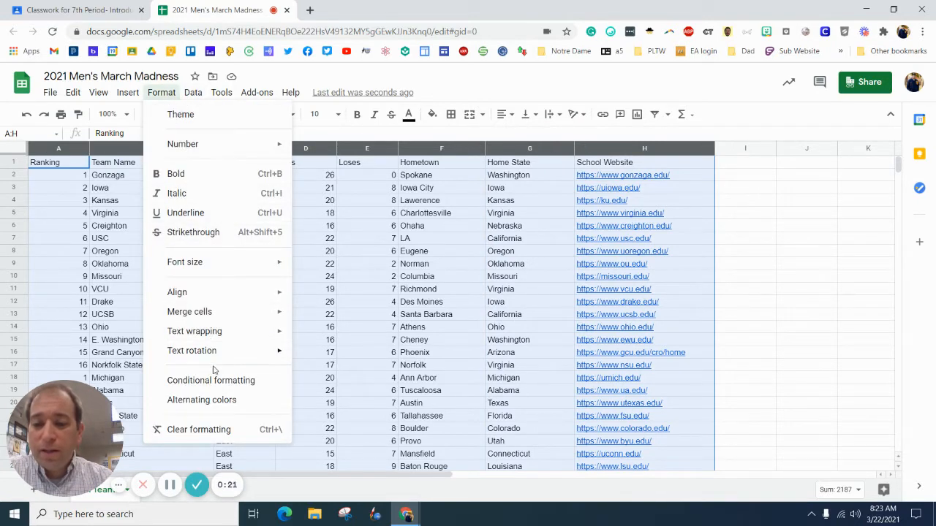
{"action": "left_click", "coordinate": [221, 400]}
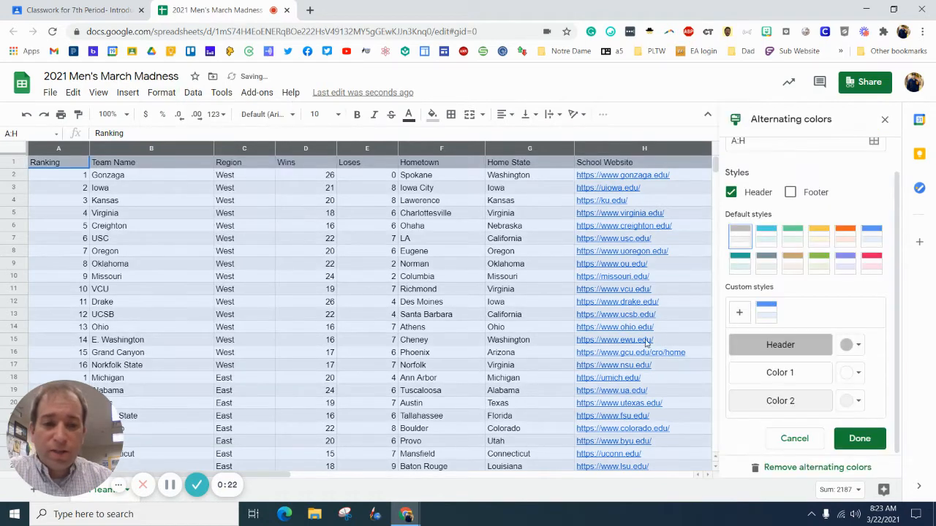
{"action": "left_click", "coordinate": [871, 236]}
{"action": "left_click", "coordinate": [845, 237]}
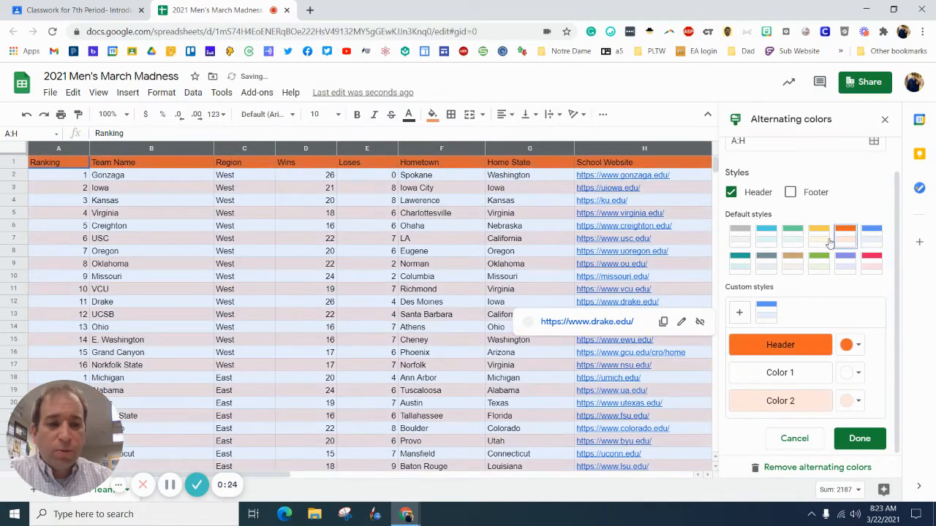
{"action": "left_click", "coordinate": [818, 237]}
{"action": "left_click", "coordinate": [794, 240]}
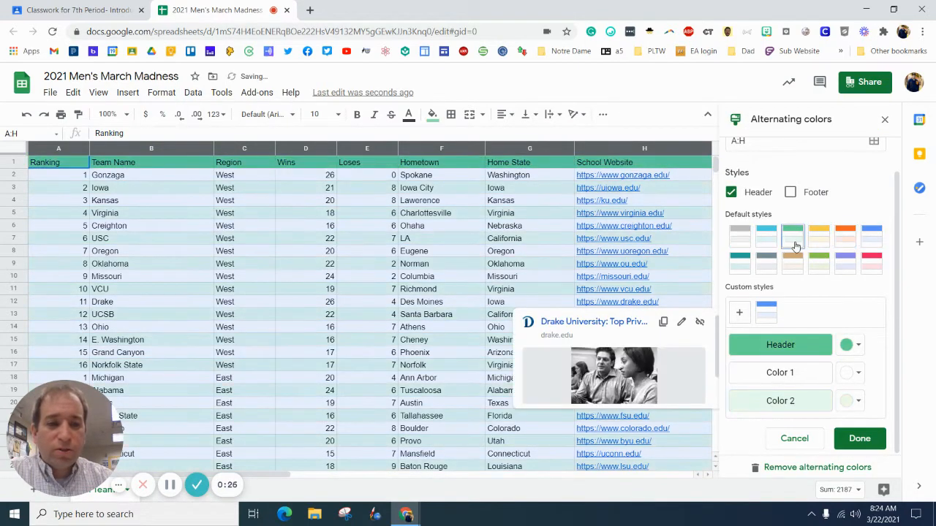
{"action": "left_click", "coordinate": [867, 242]}
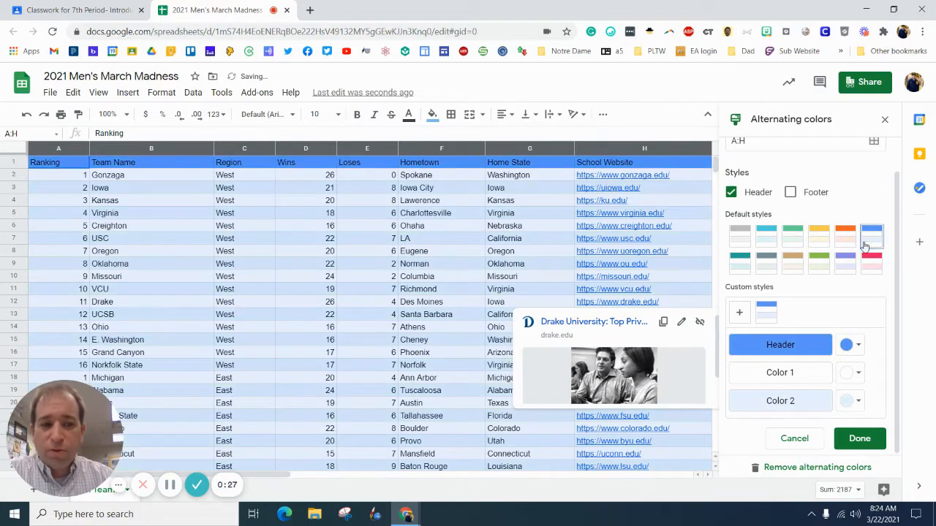
{"action": "left_click", "coordinate": [858, 373]}
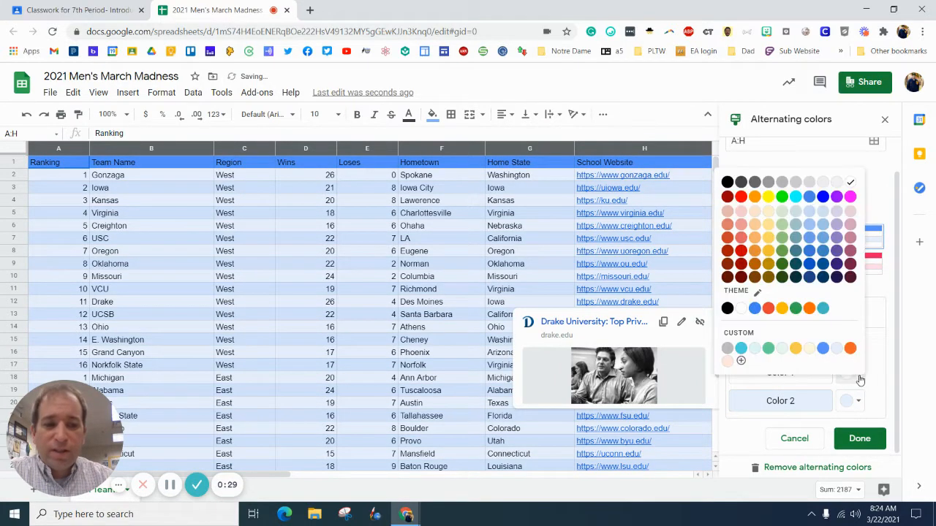
{"action": "left_click", "coordinate": [898, 352]}
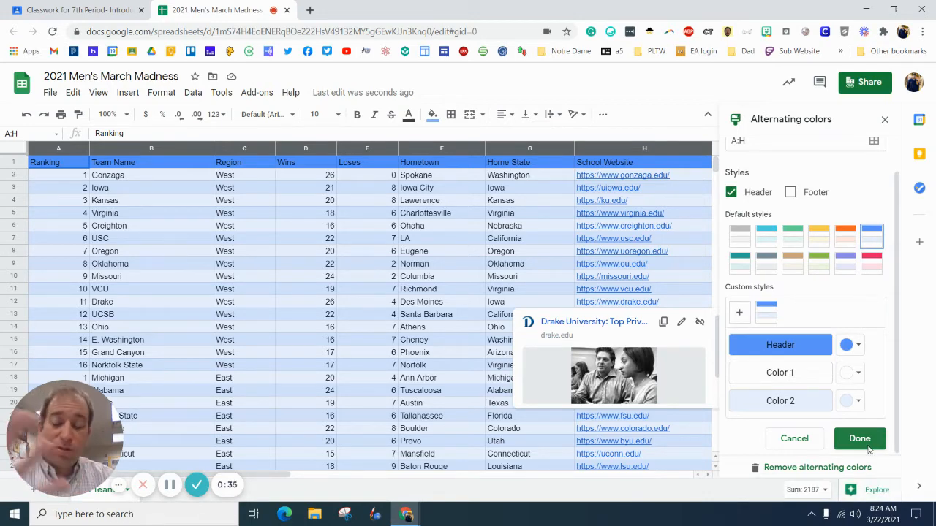
{"action": "left_click", "coordinate": [859, 438]}
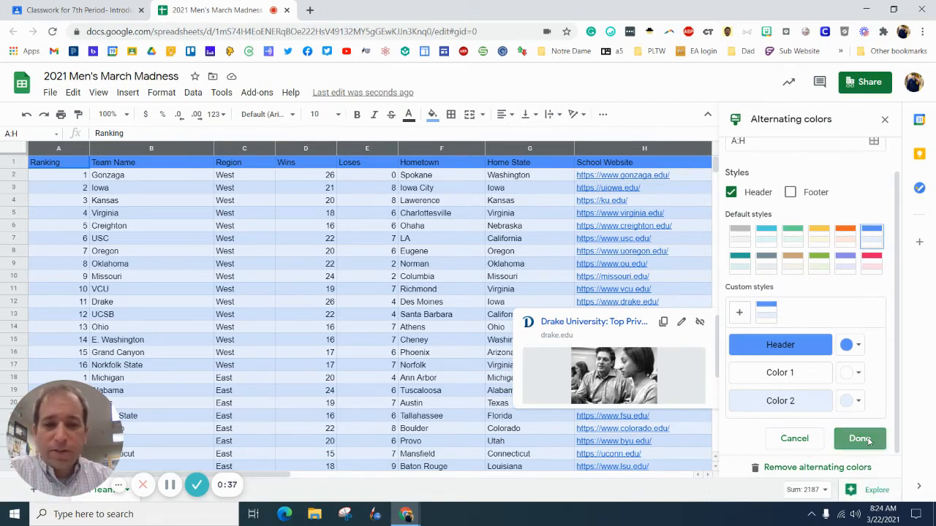
{"action": "left_click", "coordinate": [784, 254]}
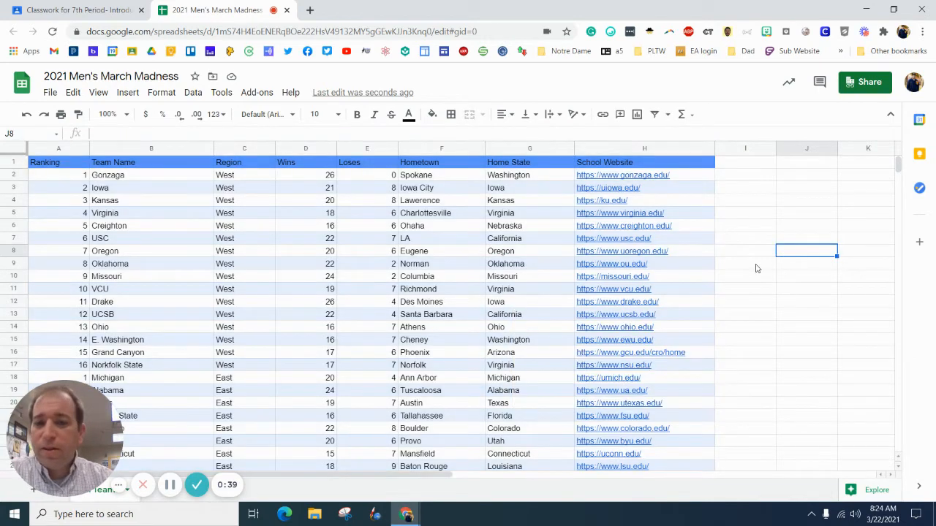
- Bold the entire header row, row 1
{"action": "left_click_drag", "start_coordinate": [58, 148], "coordinate": [644, 162]}
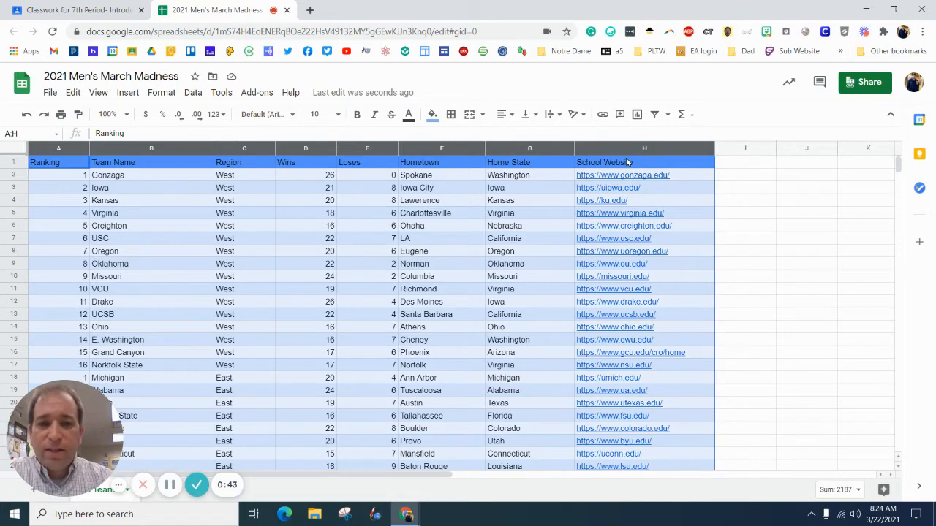
{"action": "left_click", "coordinate": [449, 166]}
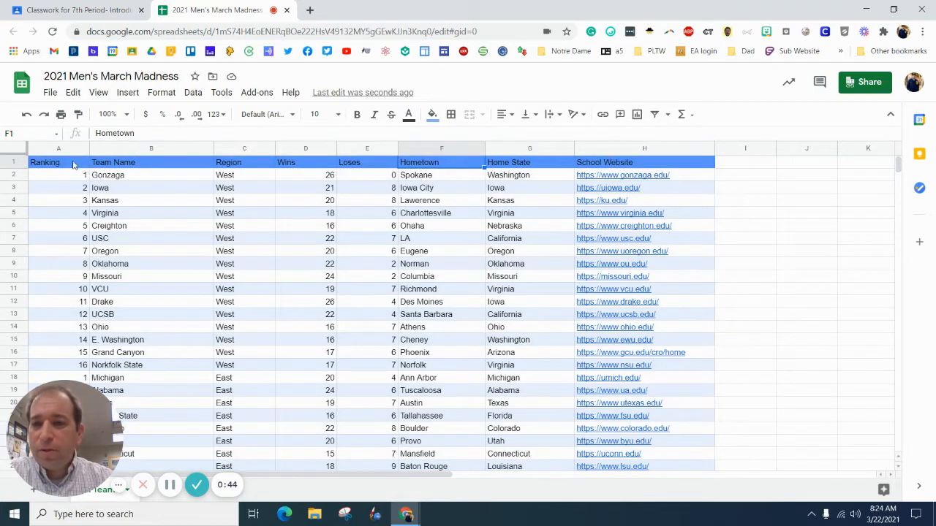
{"action": "left_click", "coordinate": [13, 163]}
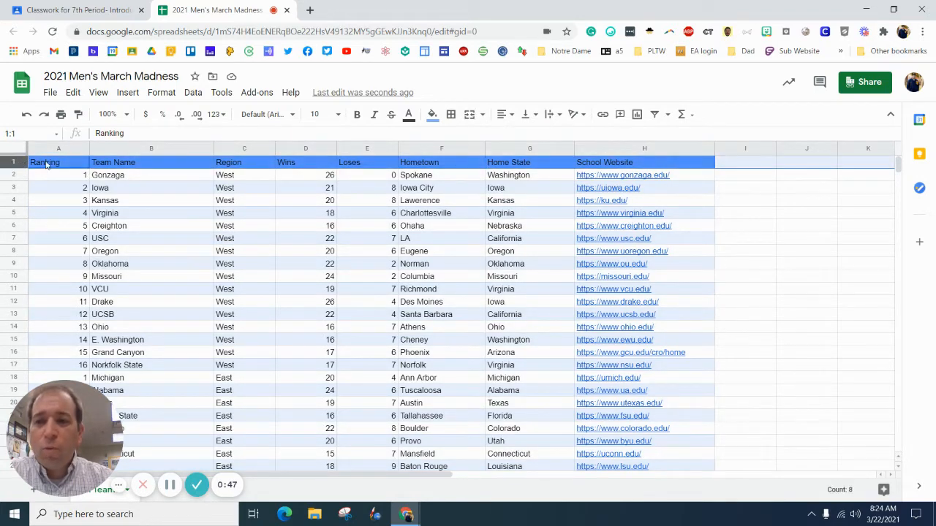
{"action": "left_click", "coordinate": [359, 115]}
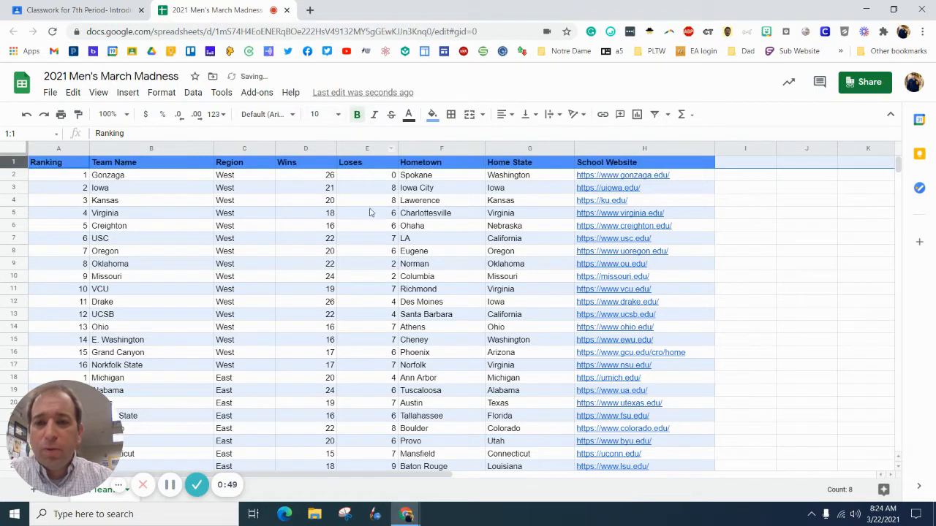
{"action": "left_click", "coordinate": [354, 216]}
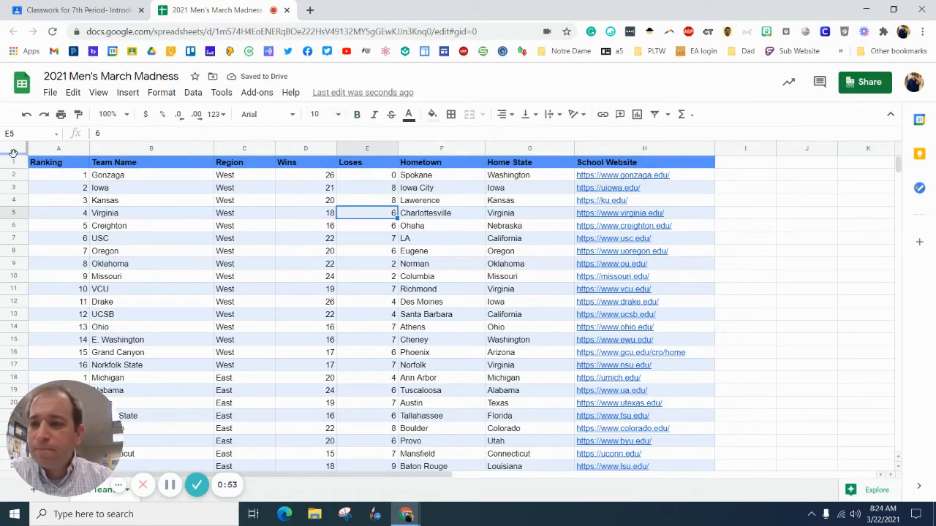
- Freeze the header row and check that it stays in place while browsing the team list
{"action": "left_click_drag", "start_coordinate": [13, 153], "coordinate": [15, 170]}
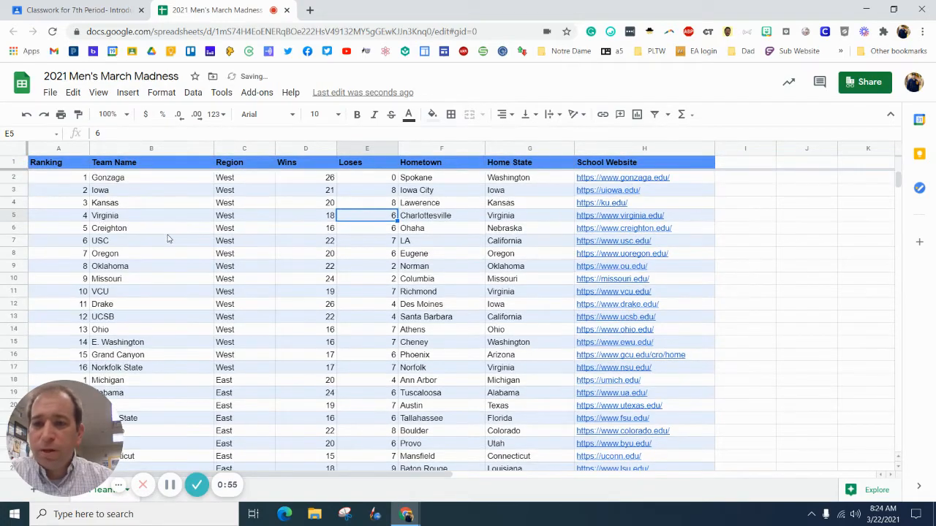
{"action": "scroll", "coordinate": [317, 254], "scroll_direction": "down", "scroll_amount": 5}
{"action": "scroll", "coordinate": [317, 254], "scroll_direction": "up", "scroll_amount": 5}
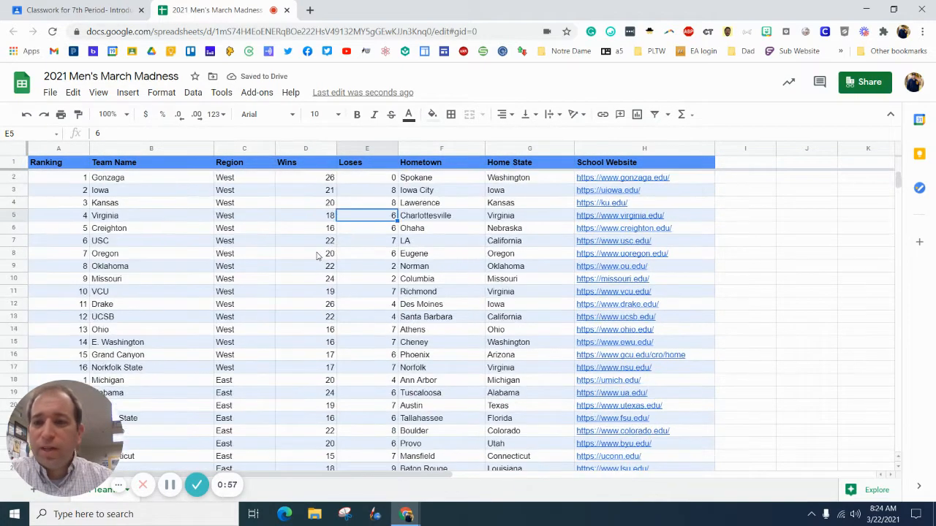
{"action": "scroll", "coordinate": [317, 255], "scroll_direction": "down", "scroll_amount": 6}
{"action": "scroll", "coordinate": [314, 253], "scroll_direction": "up", "scroll_amount": 6}
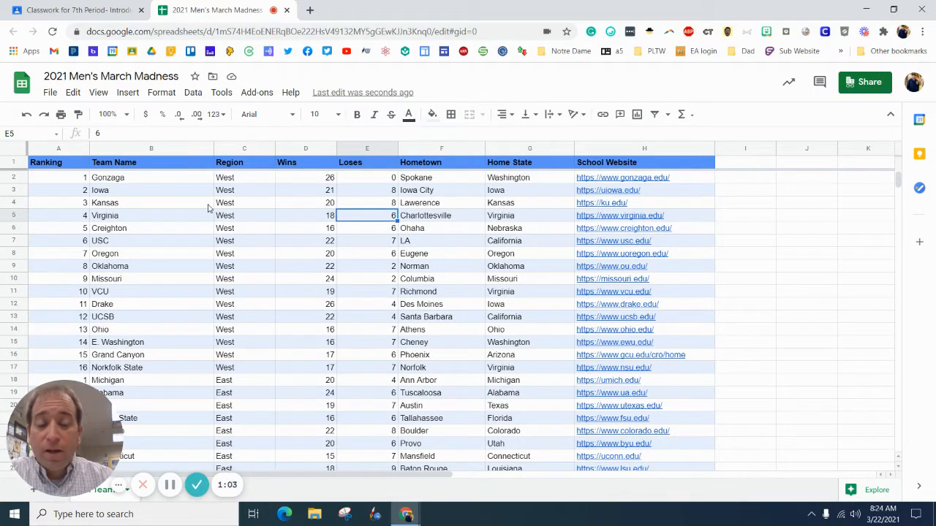
- Fit the widths of columns A through H to their contents
{"action": "left_click_drag", "start_coordinate": [52, 150], "coordinate": [587, 144]}
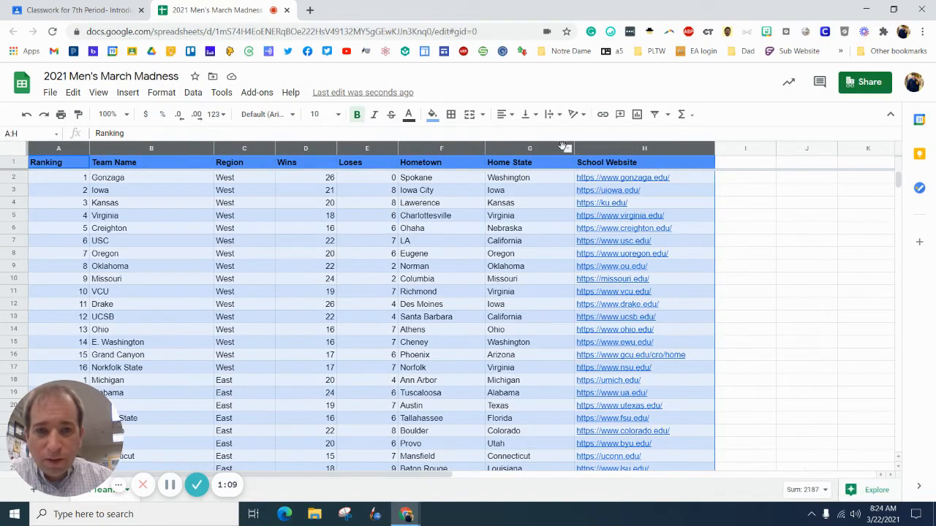
{"action": "double_click", "coordinate": [335, 148]}
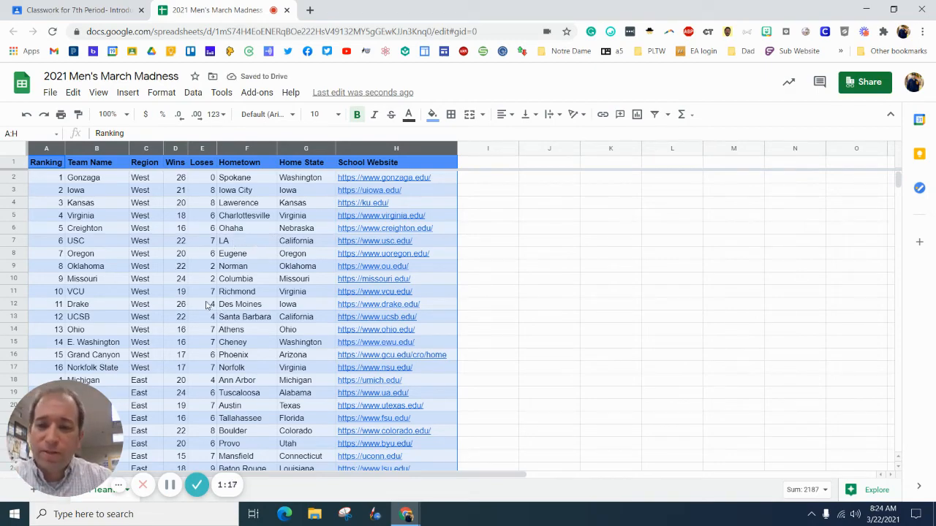
{"action": "scroll", "coordinate": [209, 300], "scroll_direction": "down", "scroll_amount": 5}
{"action": "scroll", "coordinate": [208, 296], "scroll_direction": "down", "scroll_amount": 4}
{"action": "scroll", "coordinate": [207, 285], "scroll_direction": "up", "scroll_amount": 10}
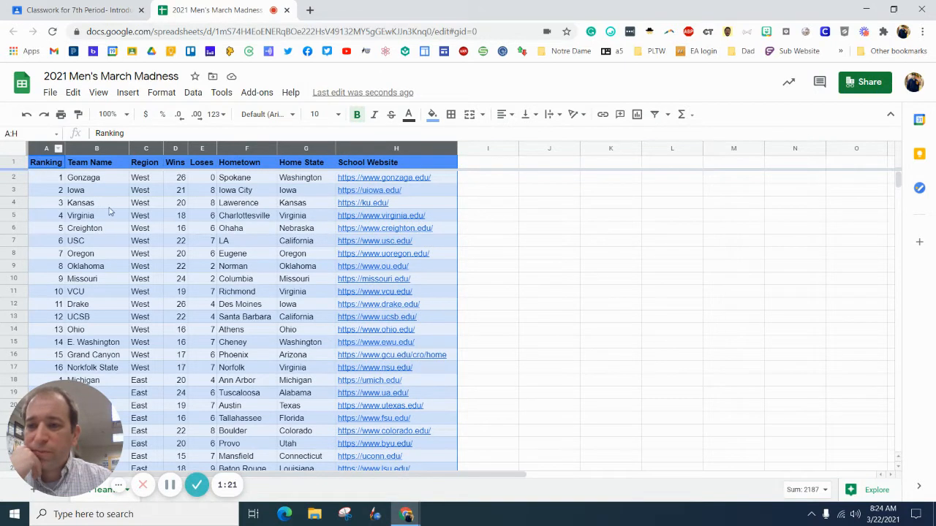
- Center-align the Ranking column horizontally
{"action": "left_click", "coordinate": [138, 216]}
{"action": "left_click", "coordinate": [38, 149]}
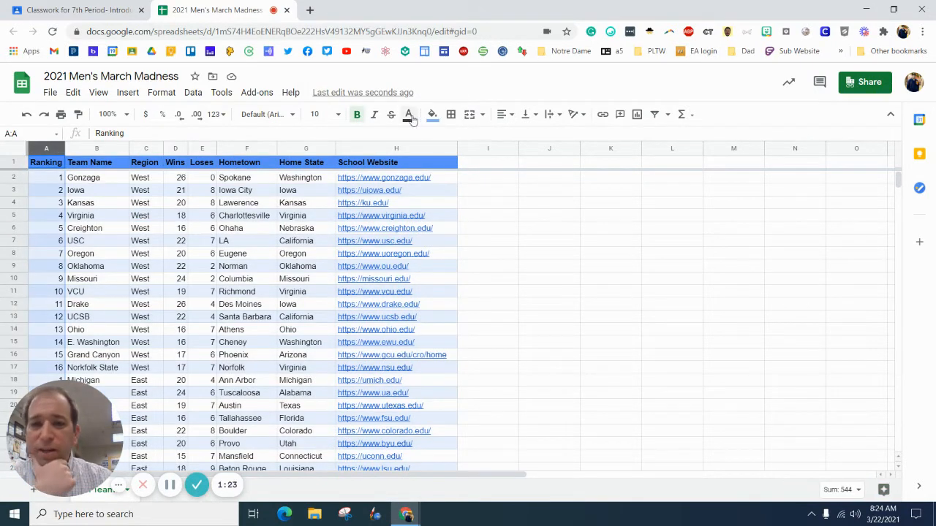
{"action": "left_click", "coordinate": [504, 115]}
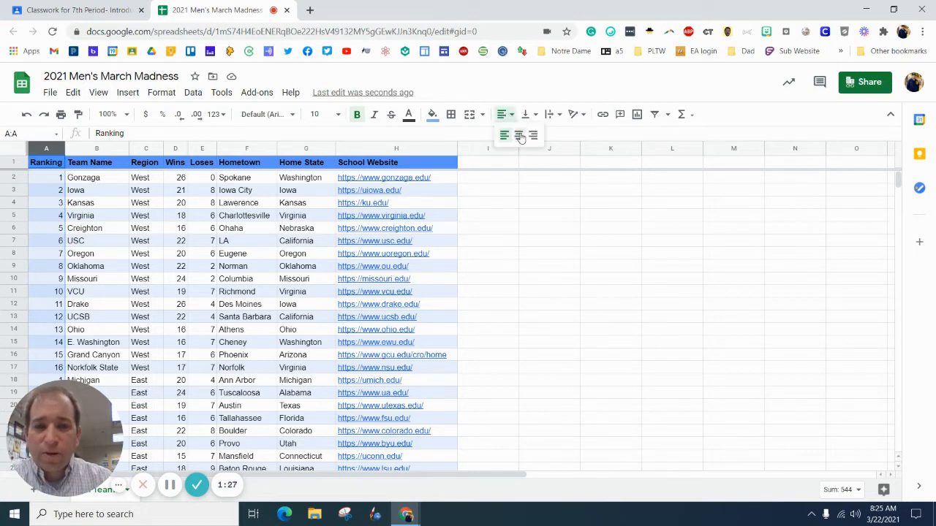
{"action": "left_click", "coordinate": [518, 136]}
{"action": "left_click", "coordinate": [203, 227]}
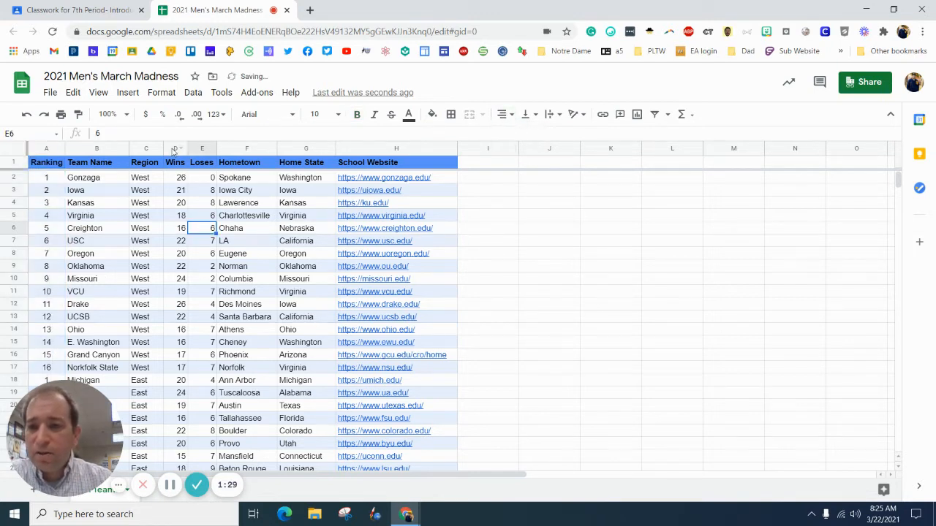
- Center-align the Wins and Loses columns horizontally
{"action": "left_click_drag", "start_coordinate": [175, 150], "coordinate": [202, 150]}
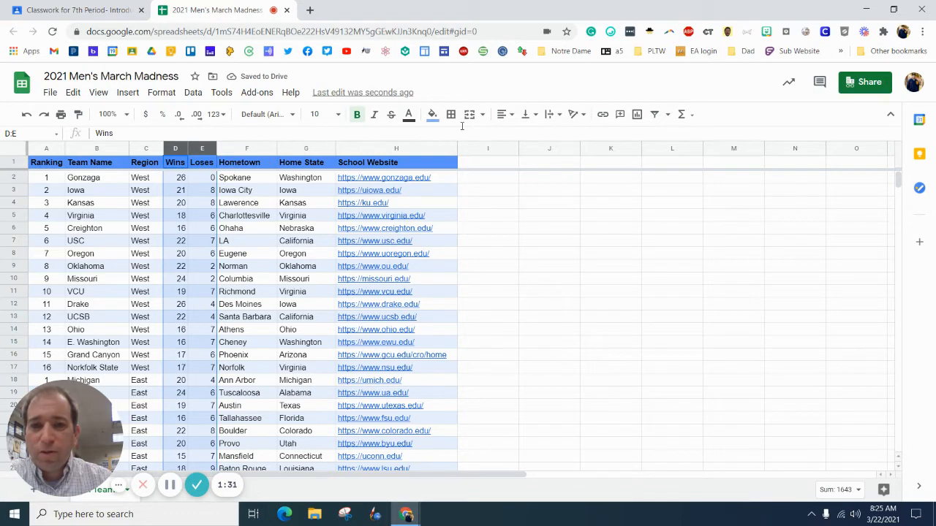
{"action": "left_click", "coordinate": [503, 115]}
{"action": "left_click", "coordinate": [518, 134]}
{"action": "left_click", "coordinate": [530, 256]}
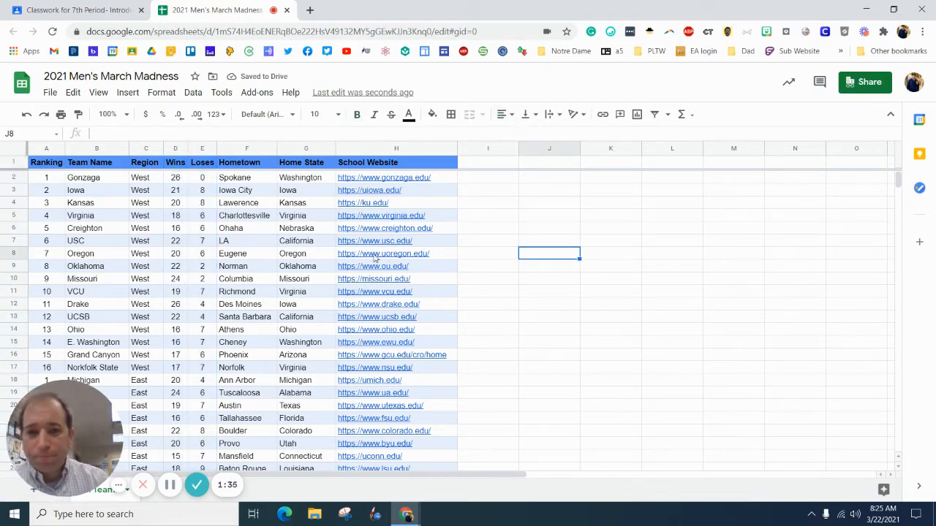
- Add the header "Winning Percentage" in cell I1 and fit column I's width to it
{"action": "left_click", "coordinate": [500, 161]}
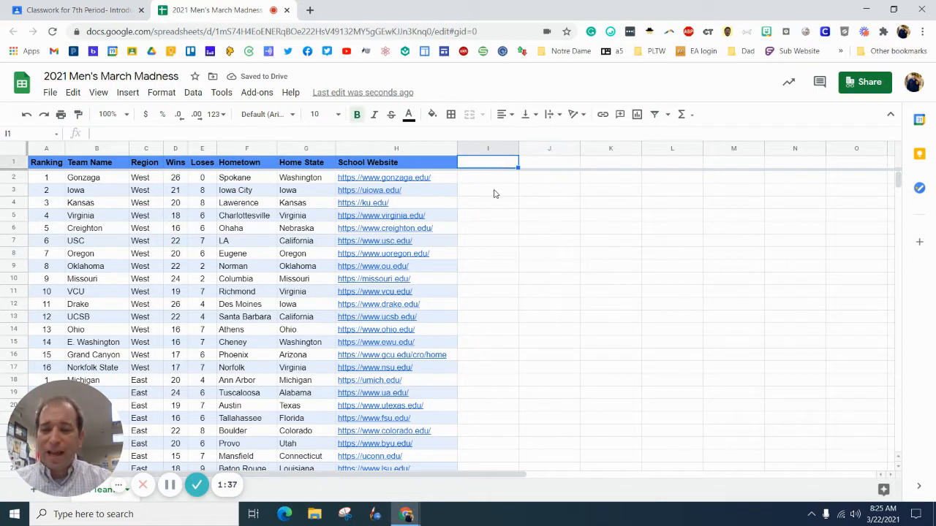
{"action": "type", "text": "Win"}
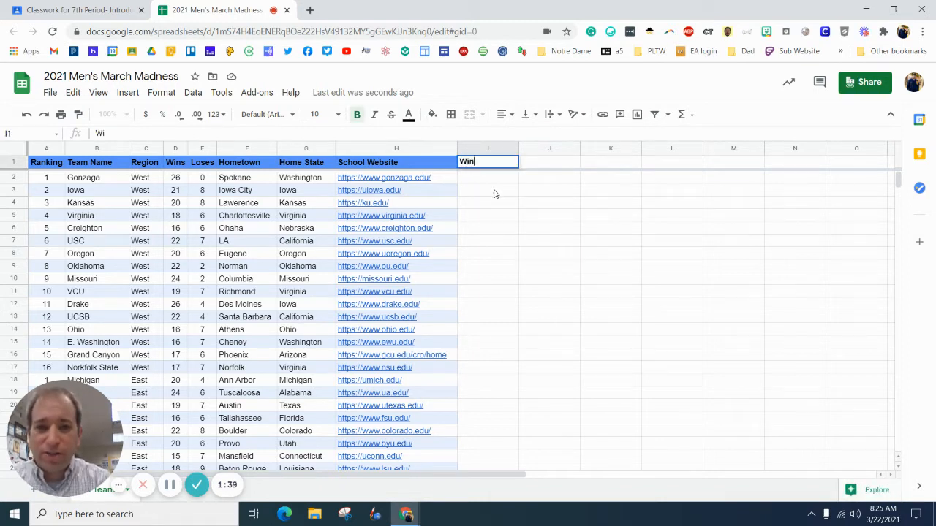
{"action": "type", "text": "ning Percen"}
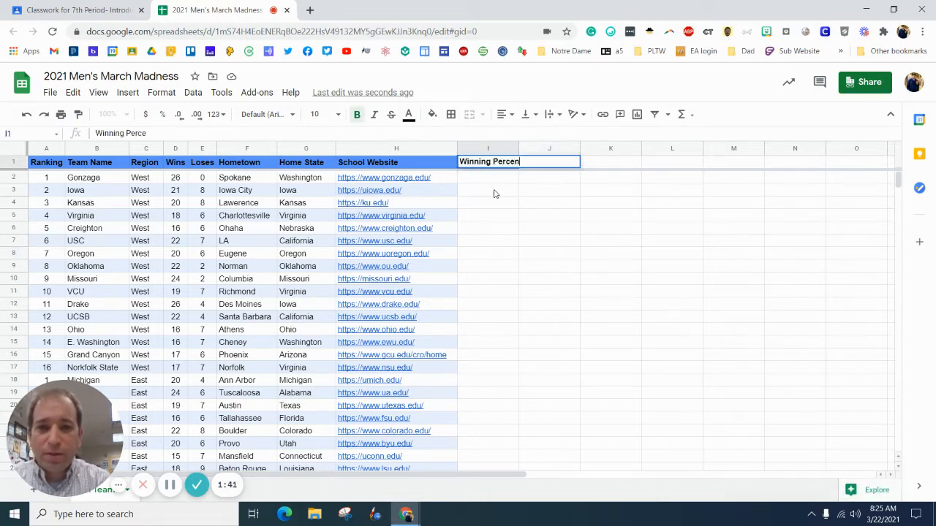
{"action": "type", "text": "tage"}
{"action": "key", "text": "Return"}
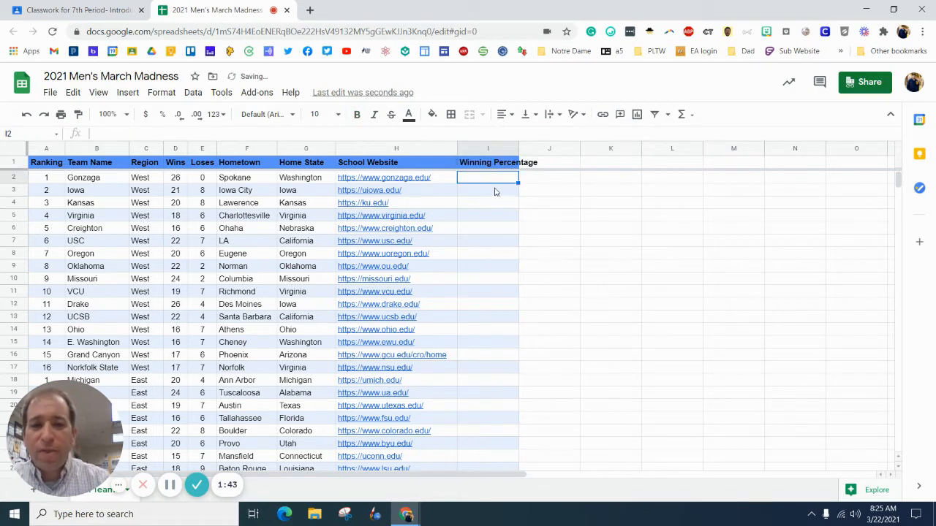
{"action": "double_click", "coordinate": [519, 149]}
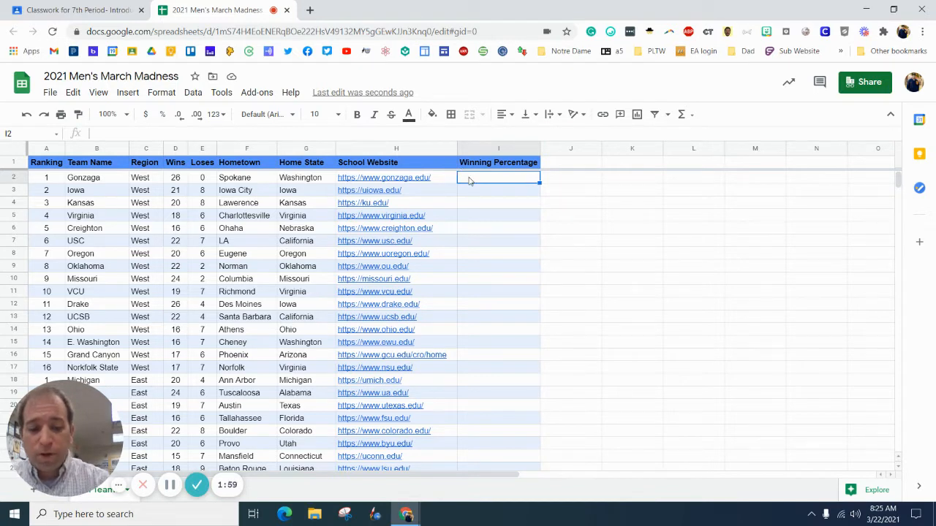
- Enter the winning percentage formula =D2/(D2+E2) in cell I2
{"action": "type", "text": "="}
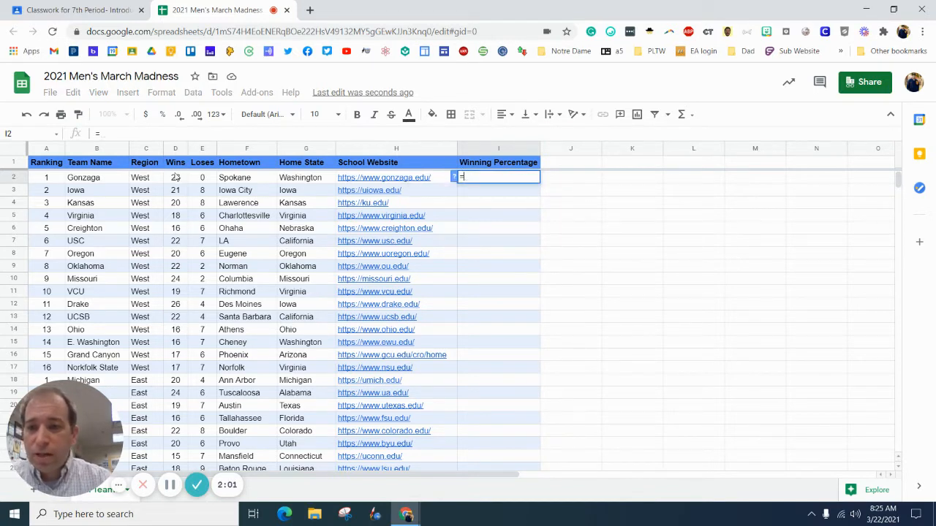
{"action": "left_click", "coordinate": [177, 182]}
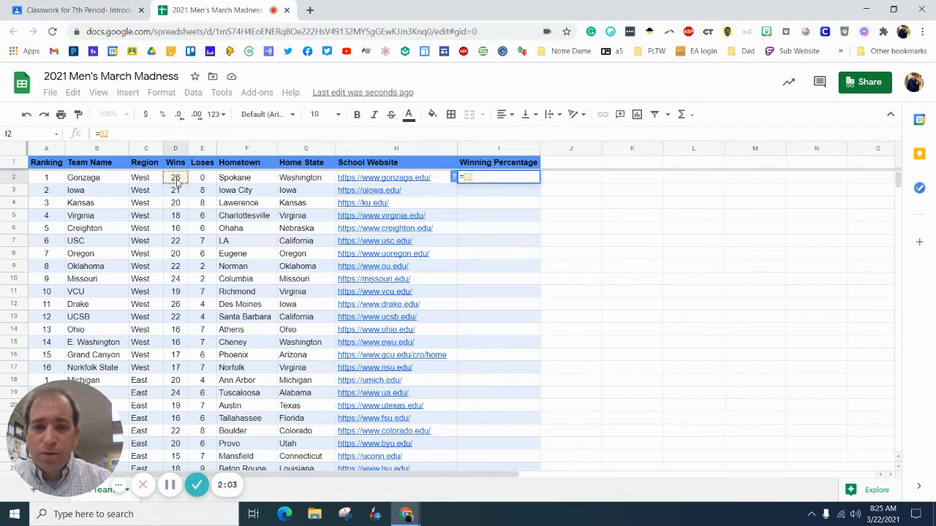
{"action": "type", "text": "/("}
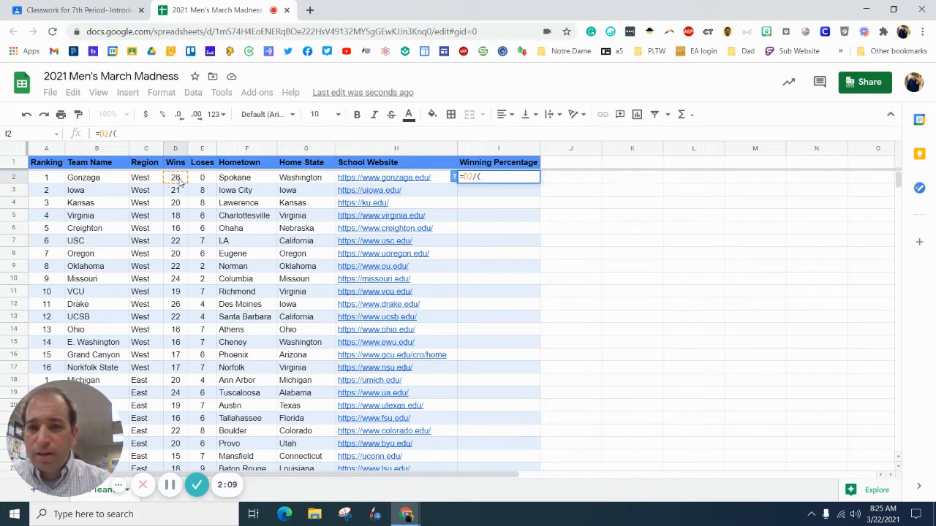
{"action": "left_click", "coordinate": [179, 182]}
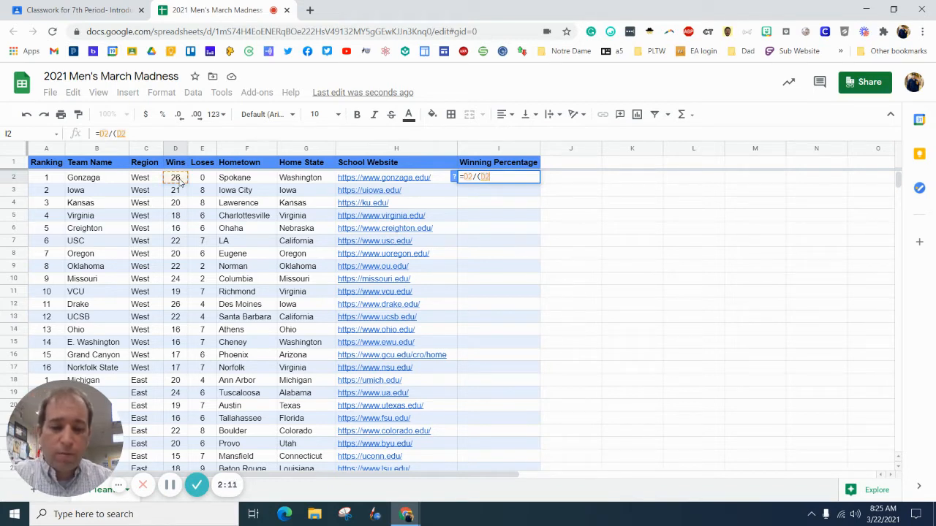
{"action": "type", "text": "+"}
{"action": "left_click", "coordinate": [205, 179]}
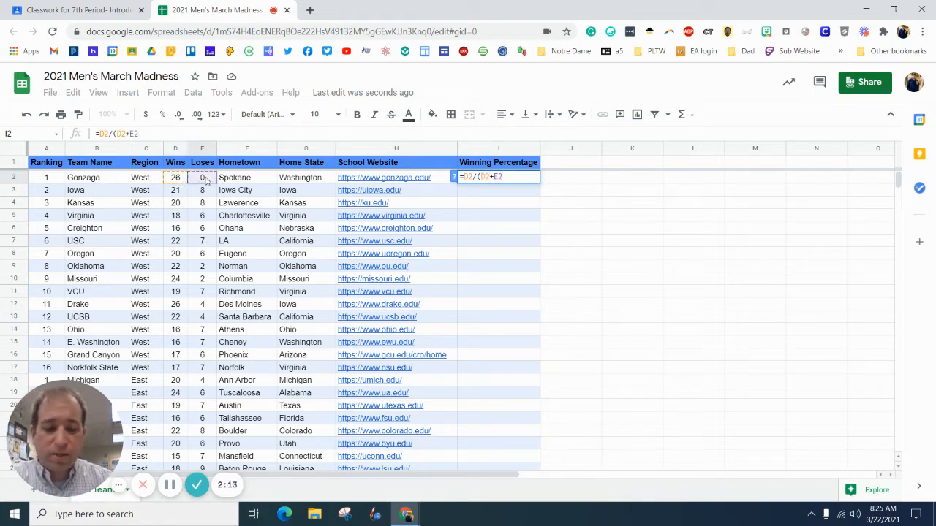
{"action": "type", "text": ")"}
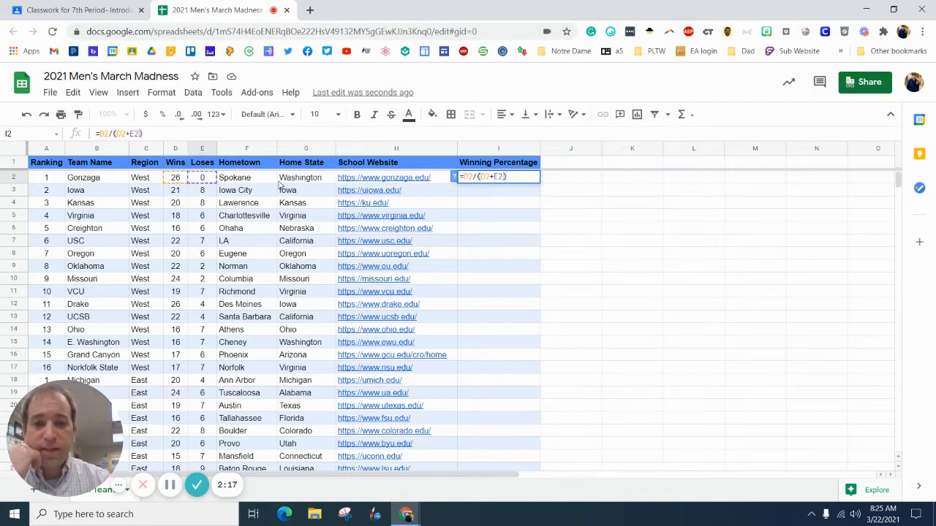
{"action": "key", "text": "Return"}
- Format cell I2 as a percentage with one decimal place
{"action": "left_click", "coordinate": [522, 179]}
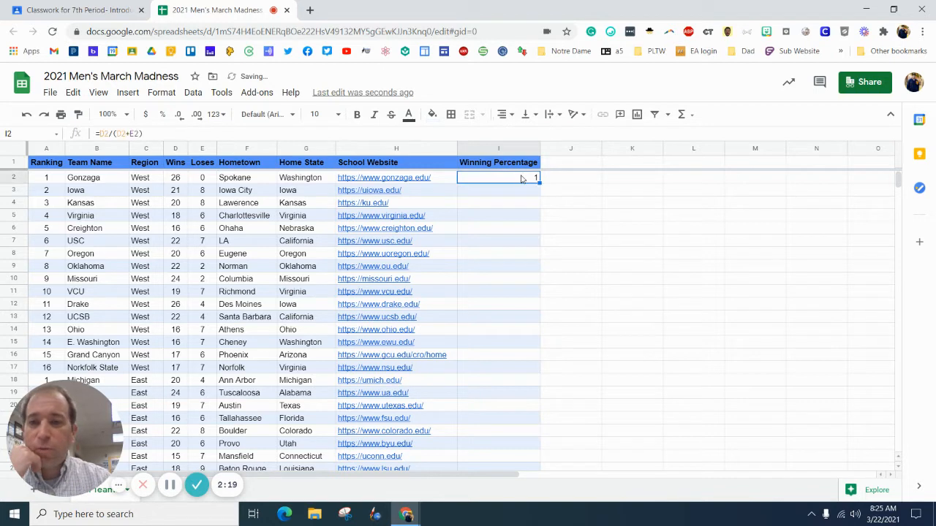
{"action": "left_click", "coordinate": [162, 115]}
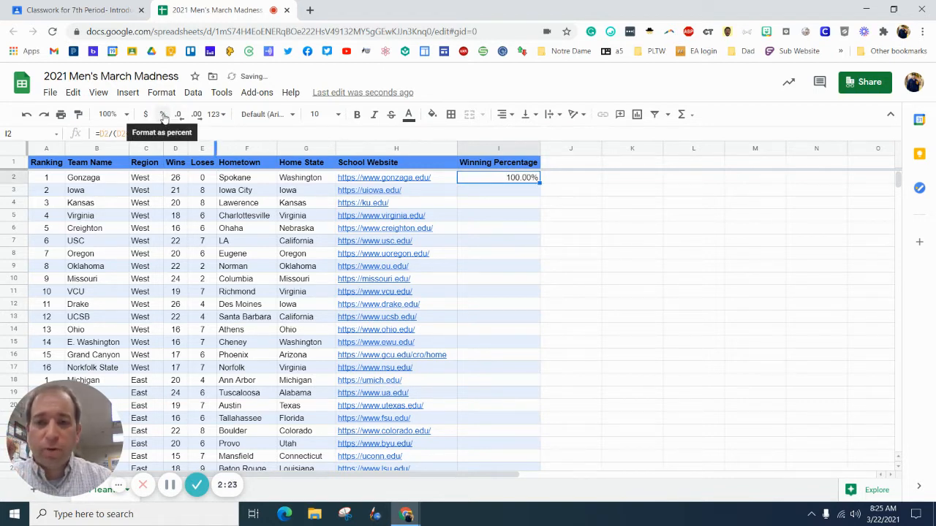
{"action": "left_click", "coordinate": [179, 115]}
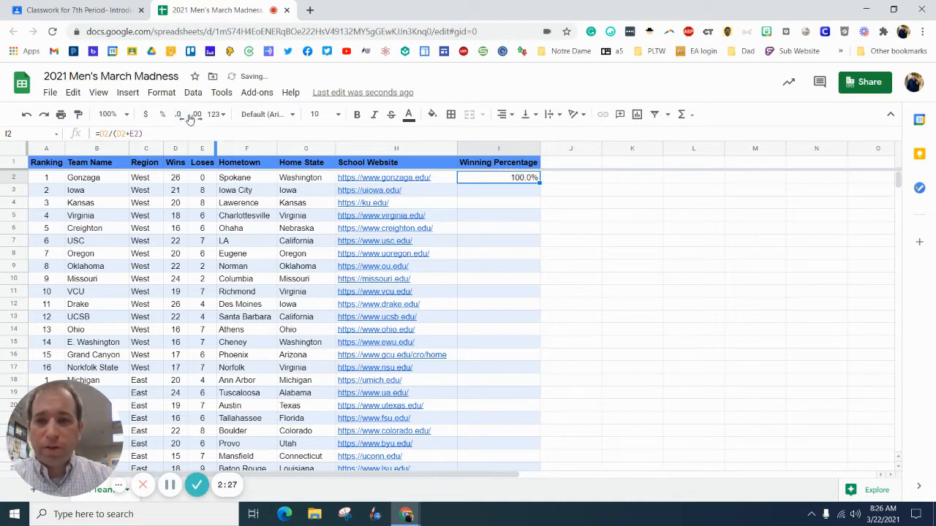
{"action": "left_click", "coordinate": [578, 192]}
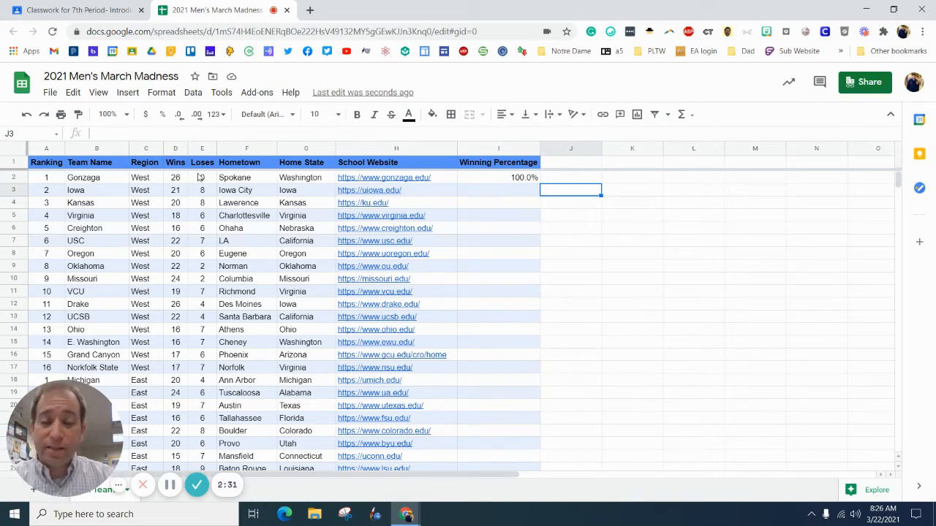
- Fill the winning percentage formula from I2 down to I5 and inspect the copied formulas in I3 to I5
{"action": "left_click", "coordinate": [492, 179]}
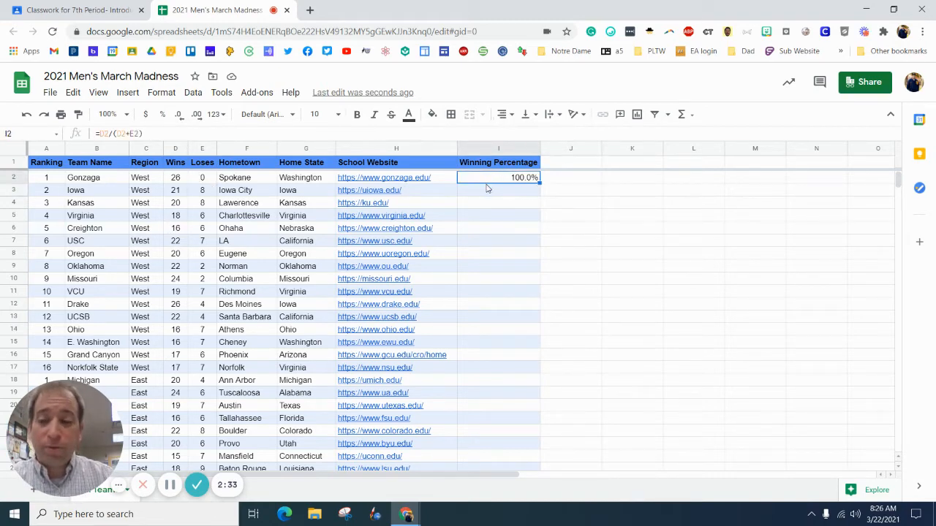
{"action": "left_click", "coordinate": [526, 196]}
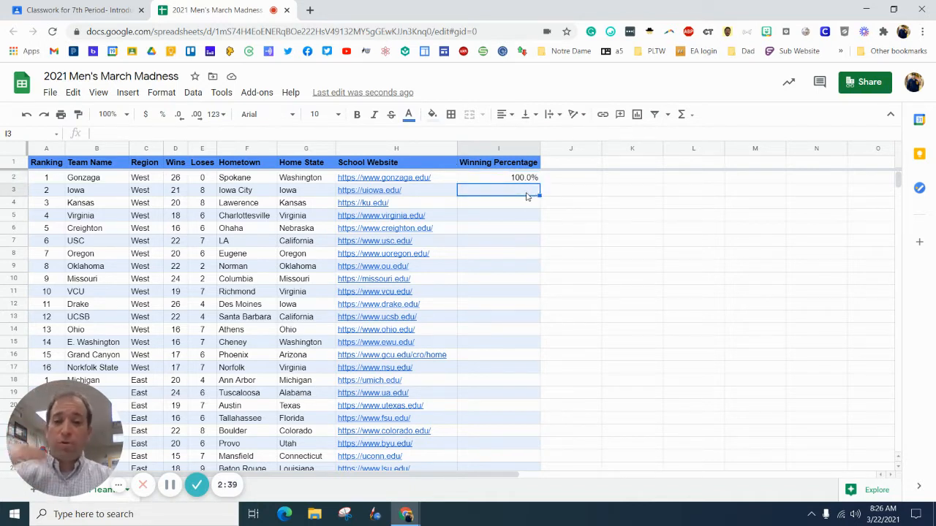
{"action": "left_click", "coordinate": [530, 182]}
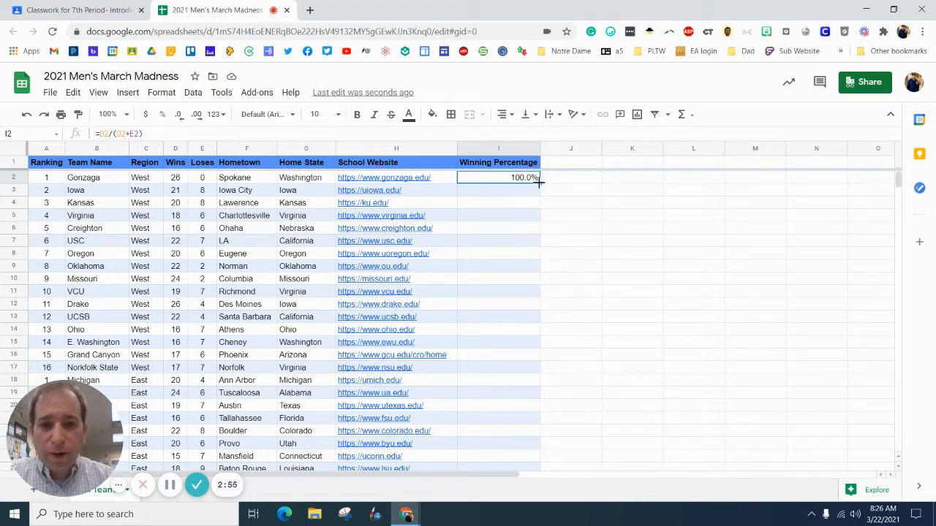
{"action": "left_click_drag", "start_coordinate": [538, 183], "coordinate": [538, 219]}
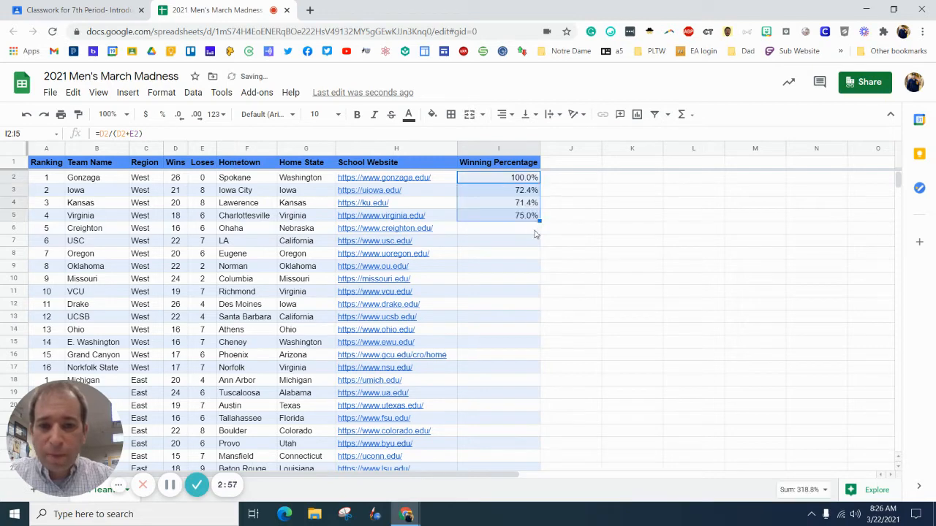
{"action": "left_click", "coordinate": [511, 194]}
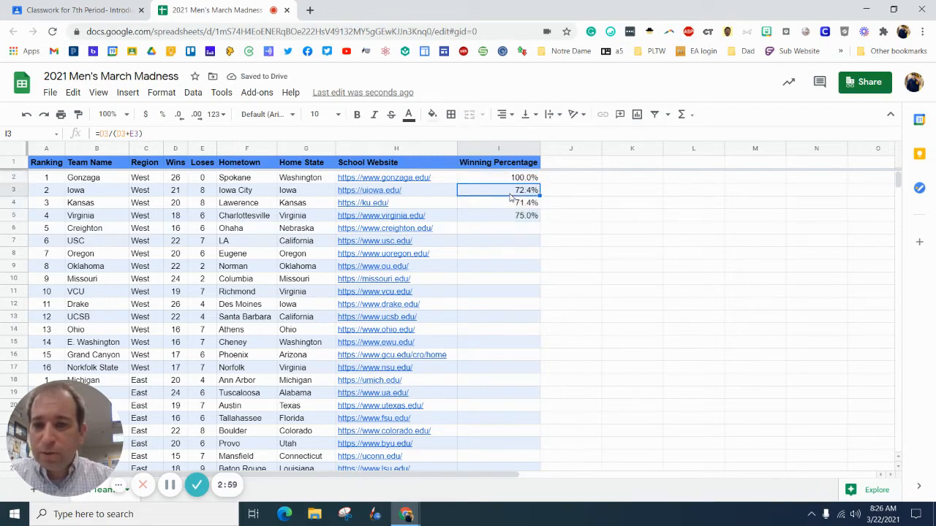
{"action": "left_click", "coordinate": [509, 203]}
{"action": "left_click", "coordinate": [508, 217]}
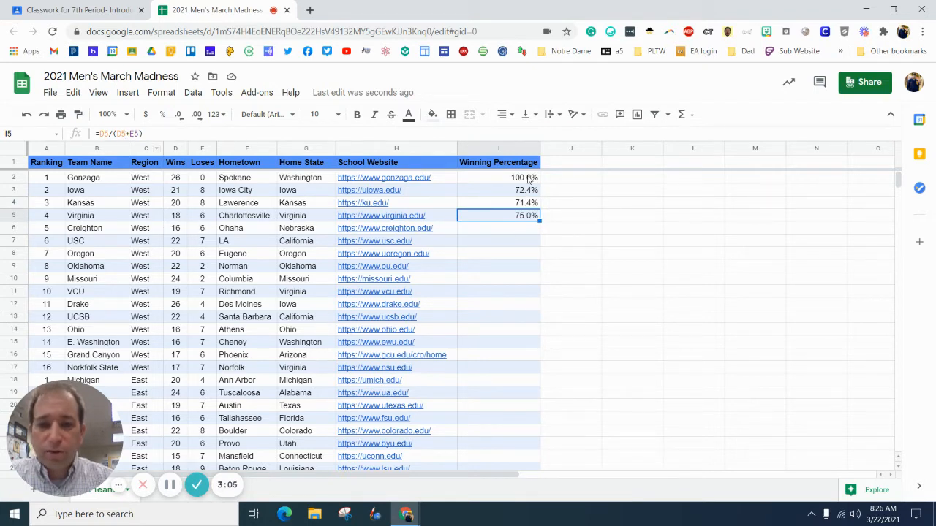
- Fill the winning percentage formula from I2 down through I65, covering every team
{"action": "left_click_drag", "start_coordinate": [530, 180], "coordinate": [512, 278]}
{"action": "scroll", "coordinate": [527, 378], "scroll_direction": "down", "scroll_amount": 9}
{"action": "scroll", "coordinate": [527, 379], "scroll_direction": "down", "scroll_amount": 5}
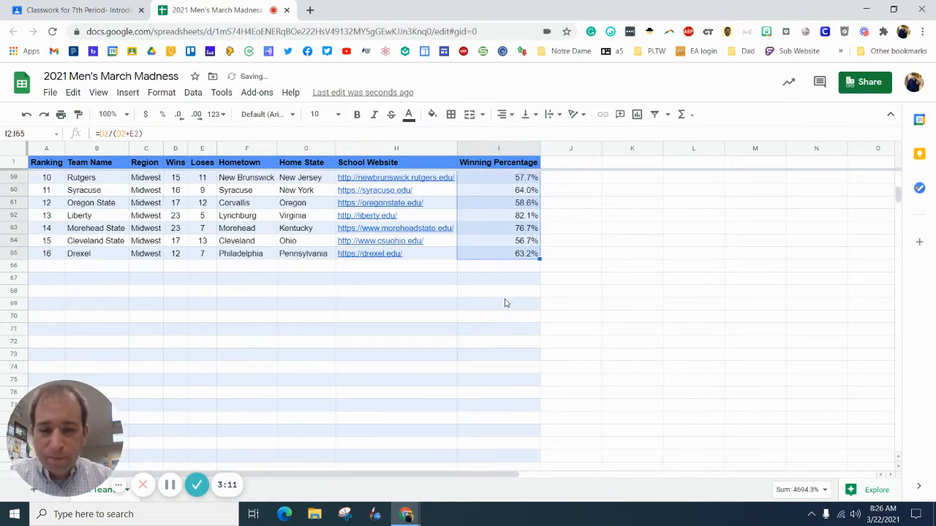
{"action": "scroll", "coordinate": [511, 293], "scroll_direction": "up", "scroll_amount": 15}
{"action": "left_click", "coordinate": [585, 230]}
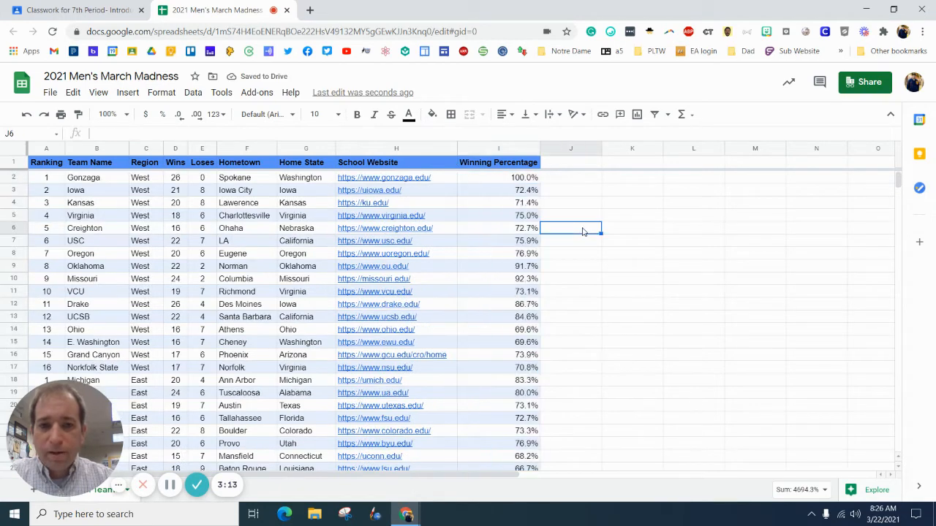
- Center-align the Winning Percentage column horizontally
{"action": "left_click", "coordinate": [491, 151]}
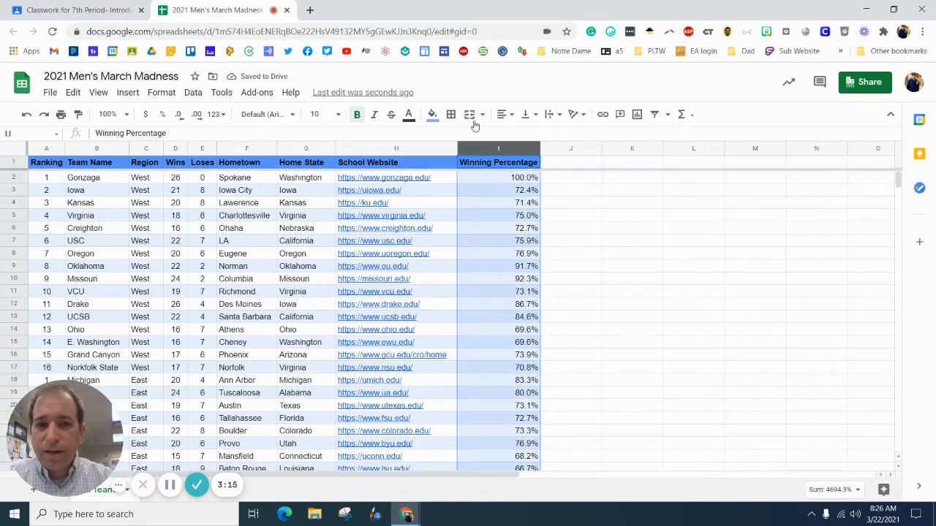
{"action": "left_click", "coordinate": [503, 115]}
{"action": "left_click", "coordinate": [519, 136]}
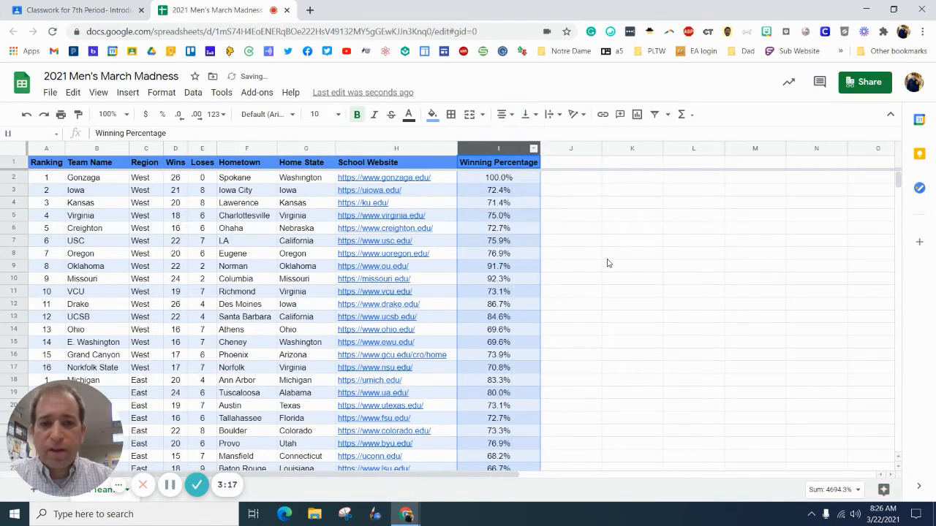
{"action": "left_click", "coordinate": [609, 256]}
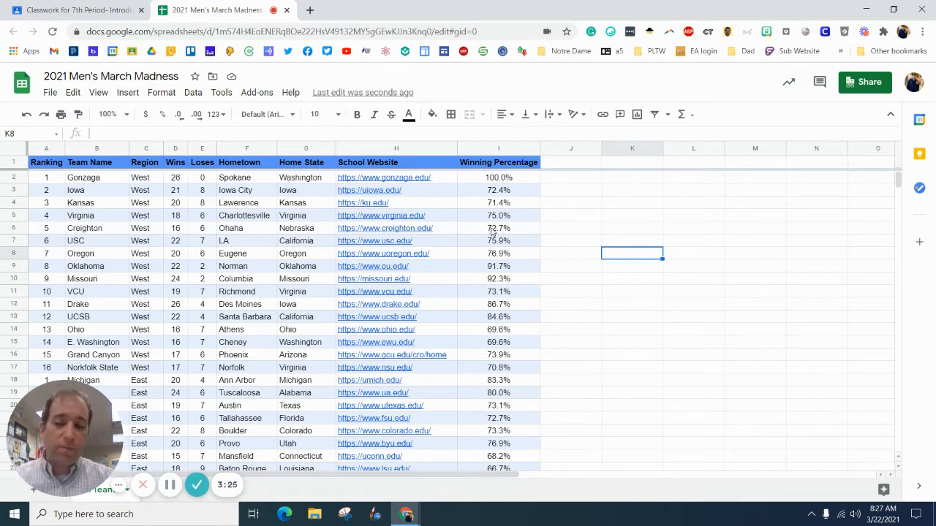
- Try a bright green fill on cell I2 and undo it
{"action": "left_click", "coordinate": [497, 181]}
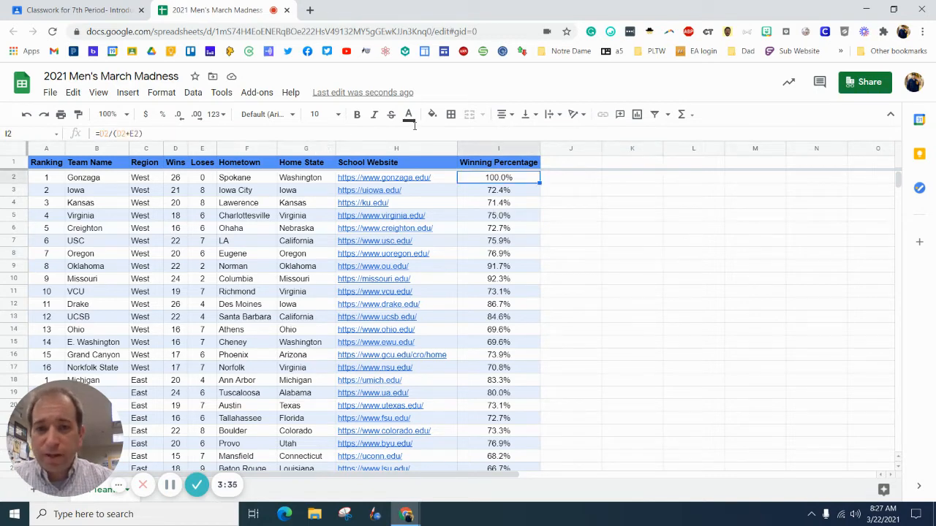
{"action": "left_click", "coordinate": [432, 114]}
{"action": "left_click", "coordinate": [492, 172]}
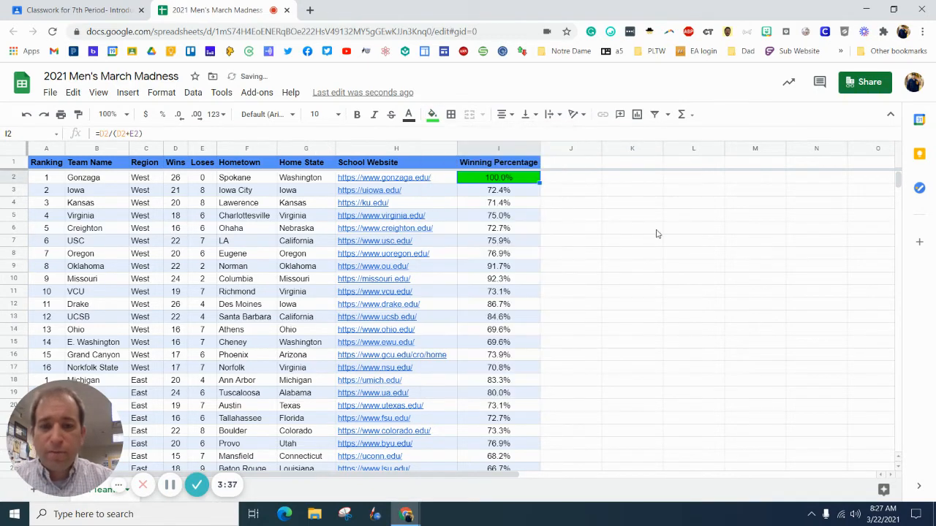
{"action": "left_click", "coordinate": [657, 230]}
{"action": "key", "text": "ctrl+z"}
- Start a color scale conditional formatting rule on the whole Winning Percentage column, range I1:I1000
{"action": "scroll", "coordinate": [580, 255], "scroll_direction": "down", "scroll_amount": 15}
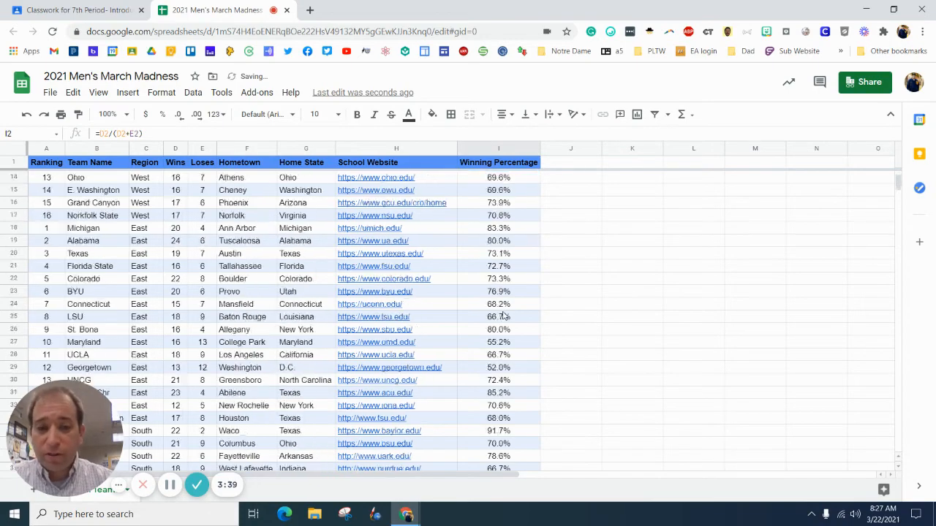
{"action": "scroll", "coordinate": [512, 220], "scroll_direction": "up", "scroll_amount": 15}
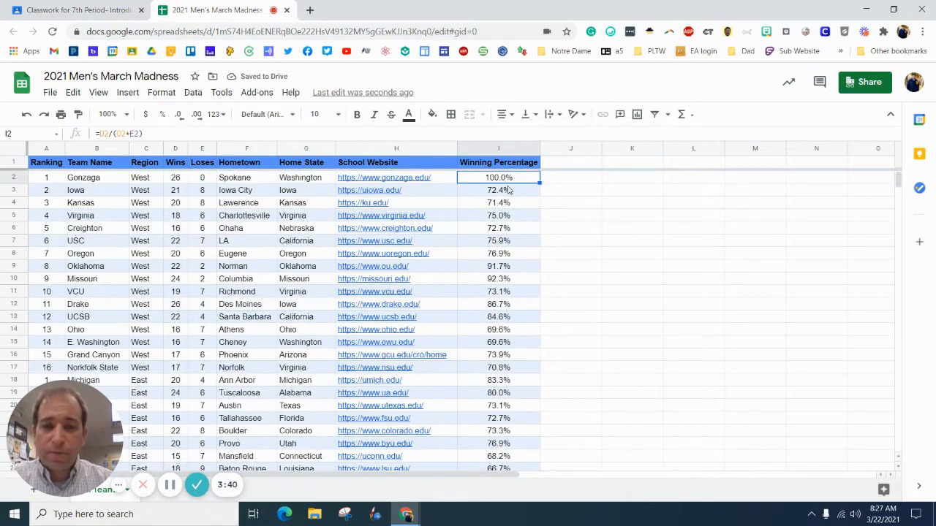
{"action": "left_click", "coordinate": [500, 149]}
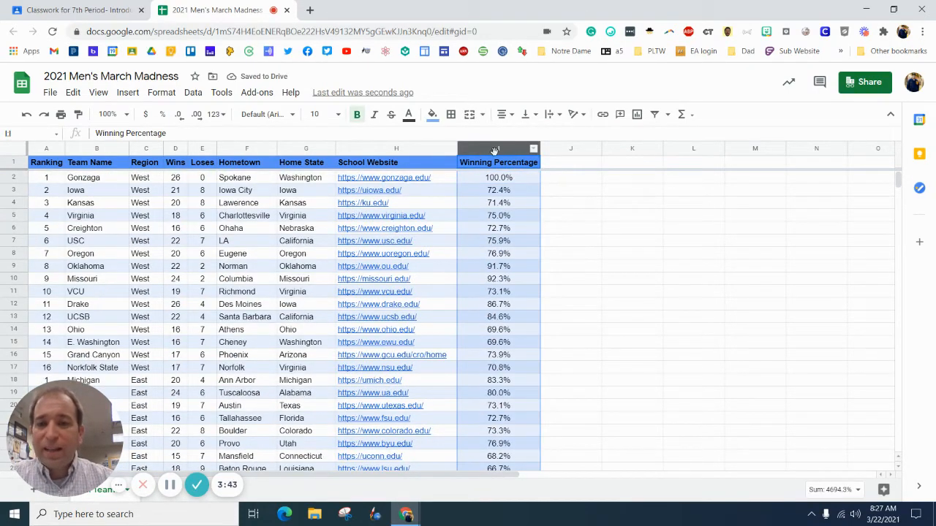
{"action": "left_click", "coordinate": [160, 93]}
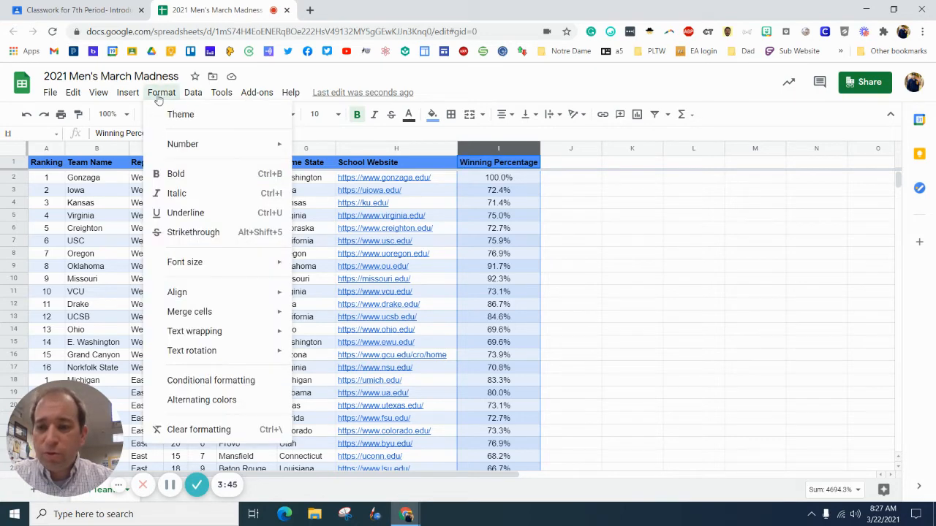
{"action": "left_click", "coordinate": [180, 382]}
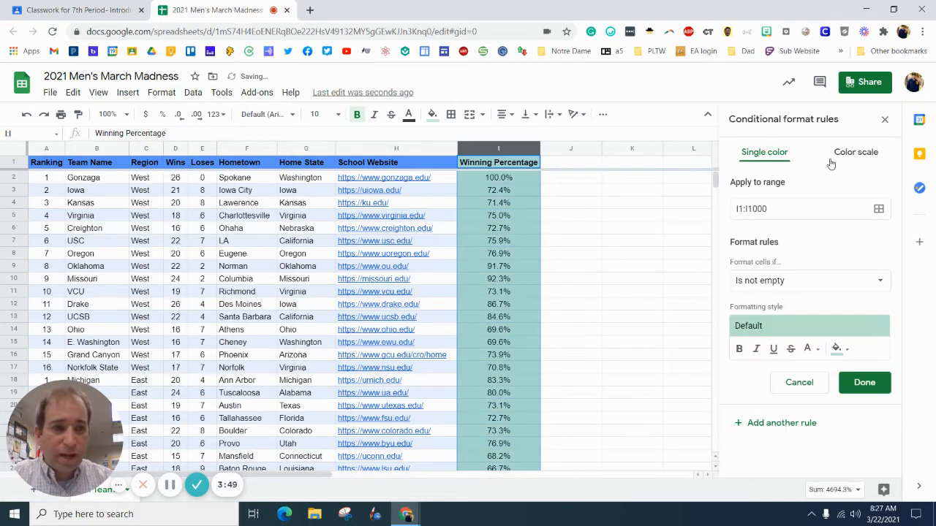
{"action": "left_click", "coordinate": [859, 159]}
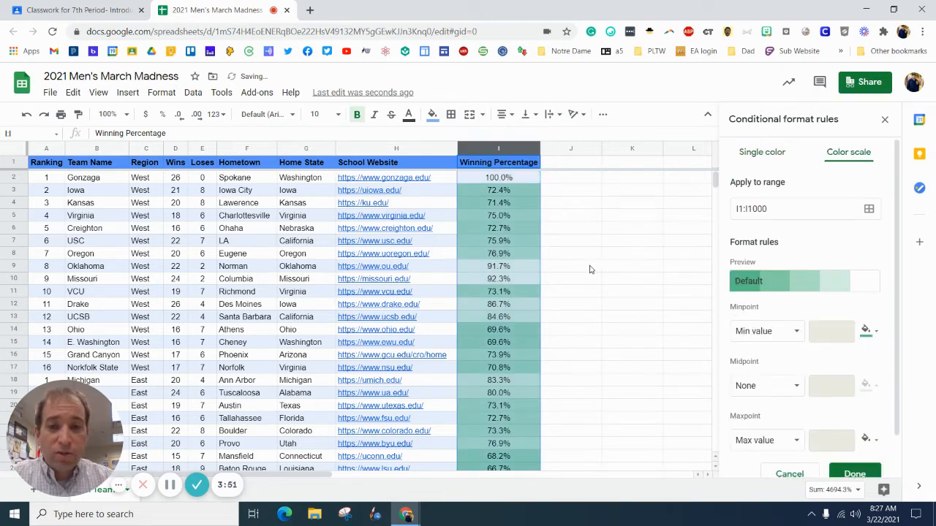
{"action": "scroll", "coordinate": [625, 261], "scroll_direction": "down", "scroll_amount": 3}
{"action": "scroll", "coordinate": [624, 261], "scroll_direction": "up", "scroll_amount": 3}
{"action": "scroll", "coordinate": [624, 261], "scroll_direction": "down", "scroll_amount": 2}
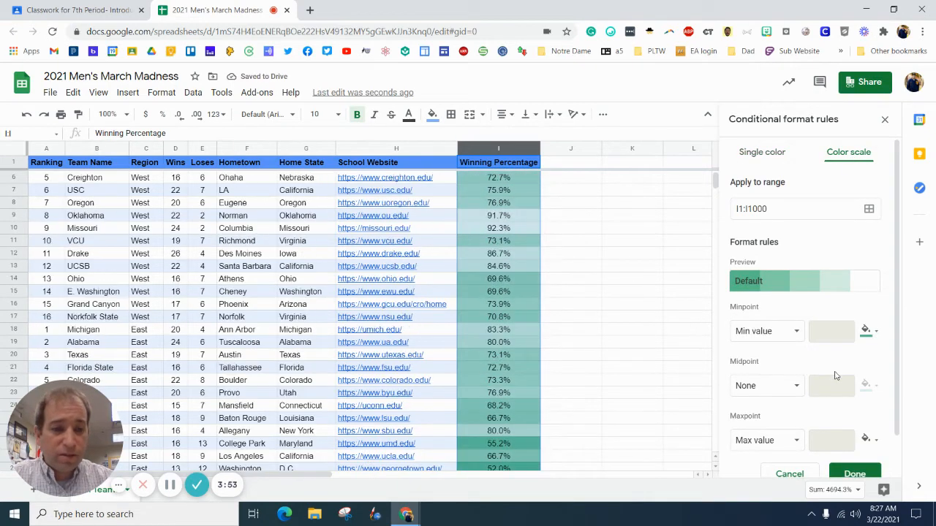
- Set the color scale's maxpoint color to green and its minpoint color to red
{"action": "scroll", "coordinate": [831, 375], "scroll_direction": "down", "scroll_amount": 1}
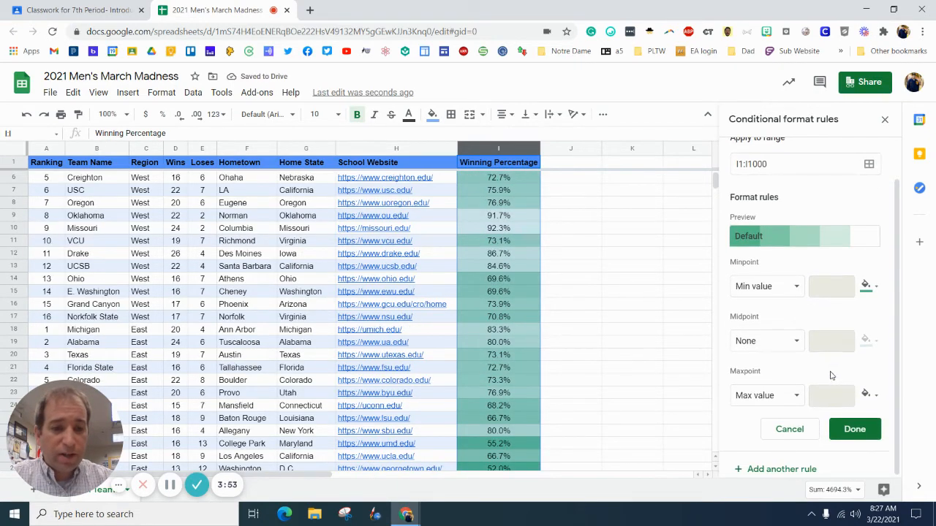
{"action": "left_click", "coordinate": [866, 394]}
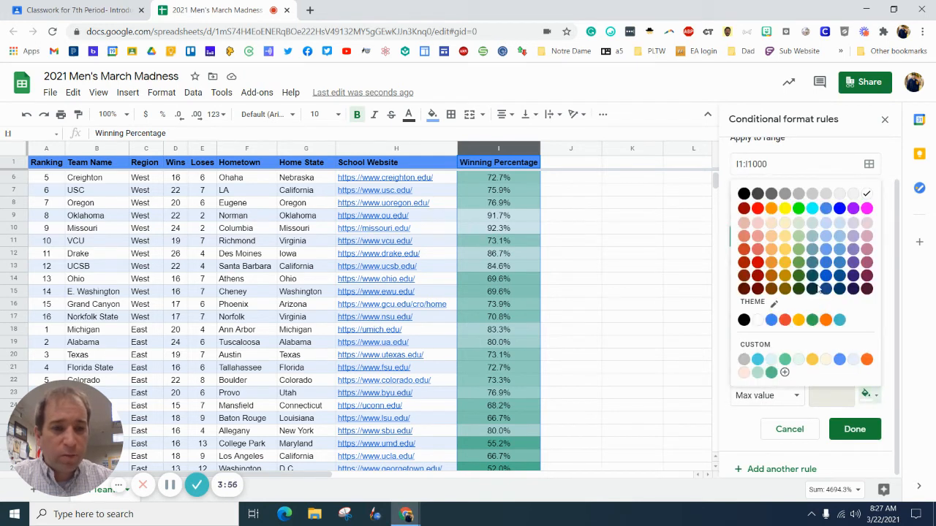
{"action": "left_click", "coordinate": [799, 209]}
{"action": "left_click", "coordinate": [867, 288]}
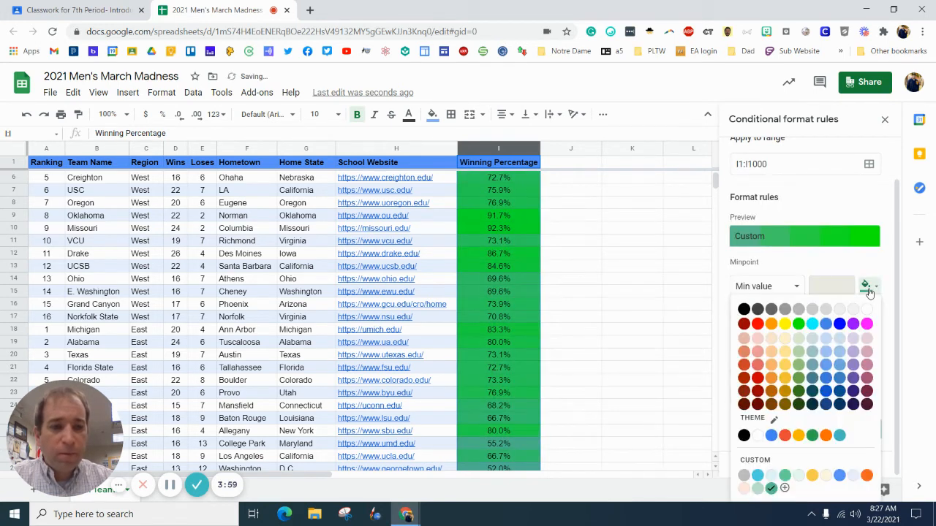
{"action": "left_click", "coordinate": [759, 327]}
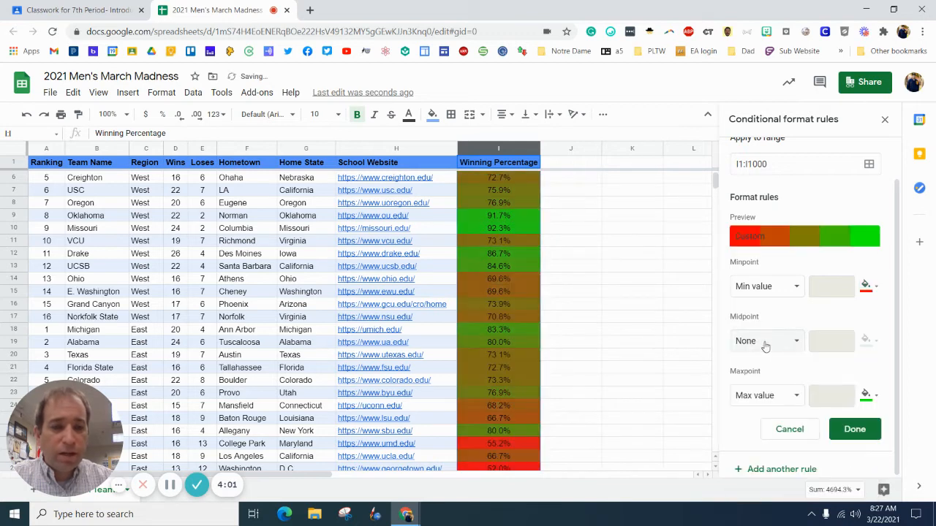
- Set the color scale's midpoint to the 50 percentile in yellow, and save the rule for the Winning Percentage column
{"action": "left_click", "coordinate": [768, 342]}
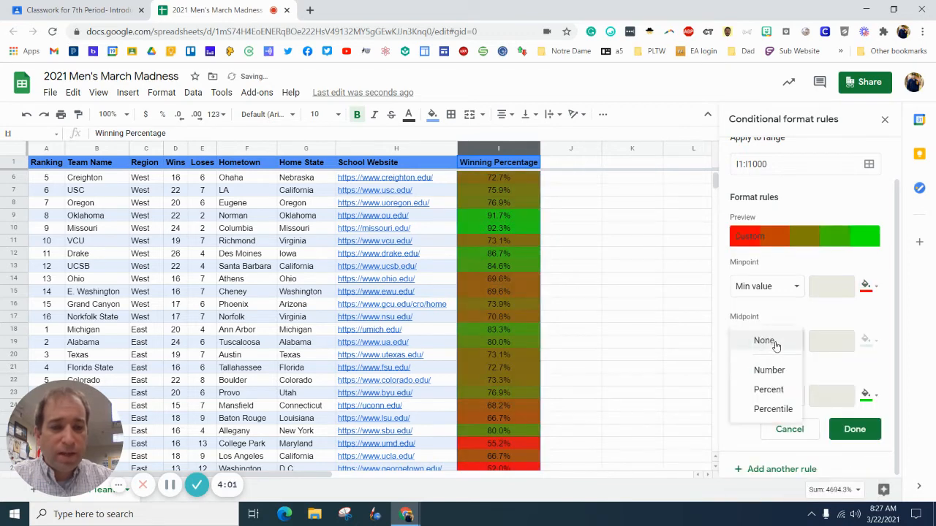
{"action": "left_click", "coordinate": [761, 414]}
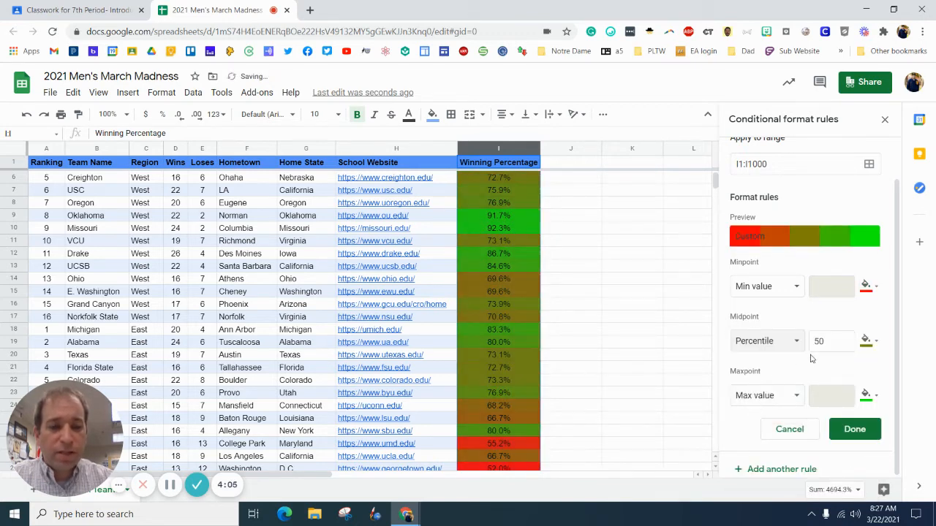
{"action": "left_click", "coordinate": [868, 344]}
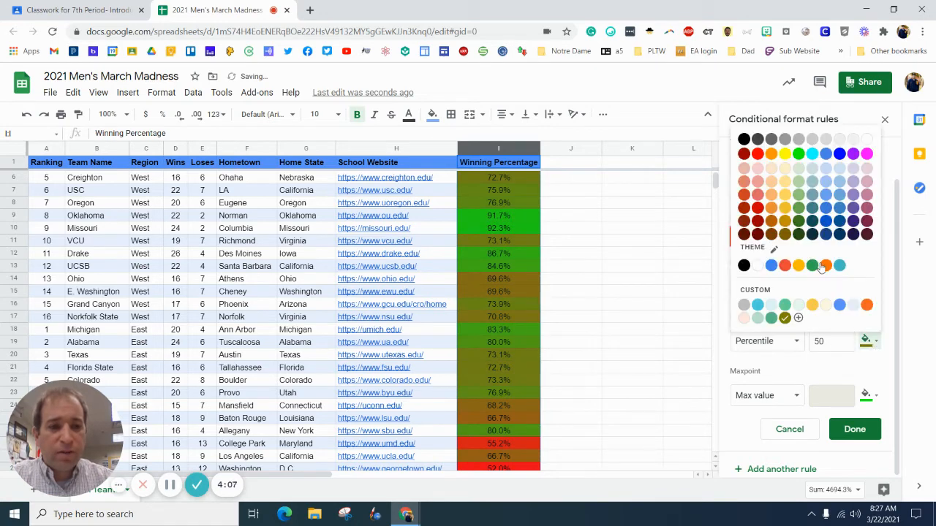
{"action": "left_click", "coordinate": [785, 154]}
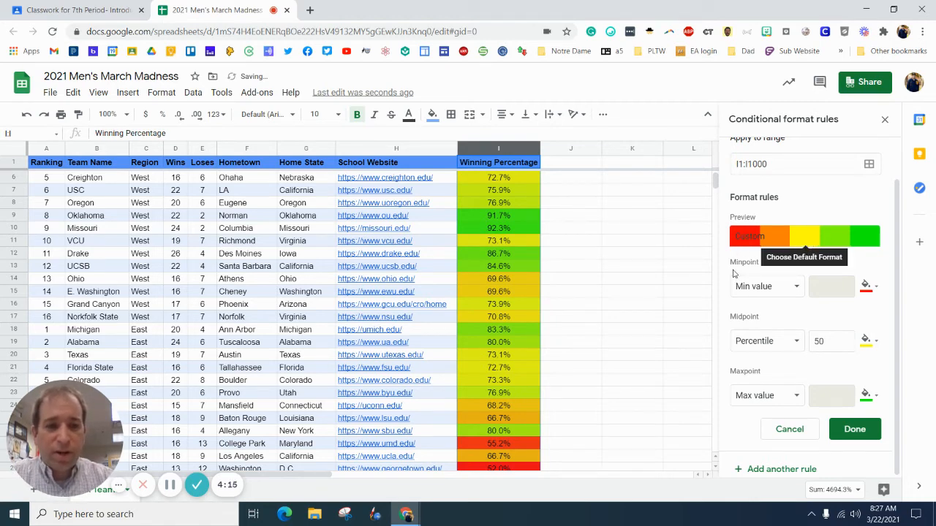
{"action": "left_click", "coordinate": [849, 430]}
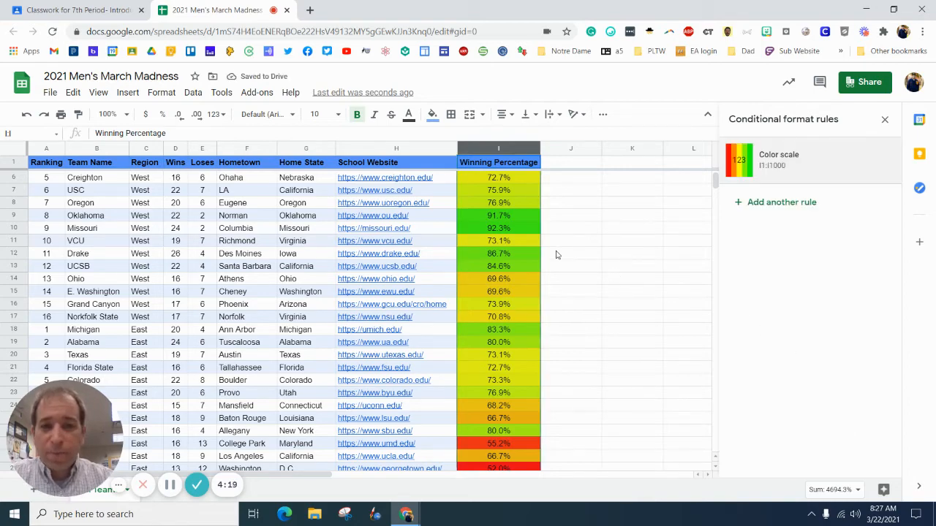
{"action": "left_click", "coordinate": [884, 119]}
- Look through the color-scaled Winning Percentage column across the team rows
{"action": "scroll", "coordinate": [538, 254], "scroll_direction": "down", "scroll_amount": 4}
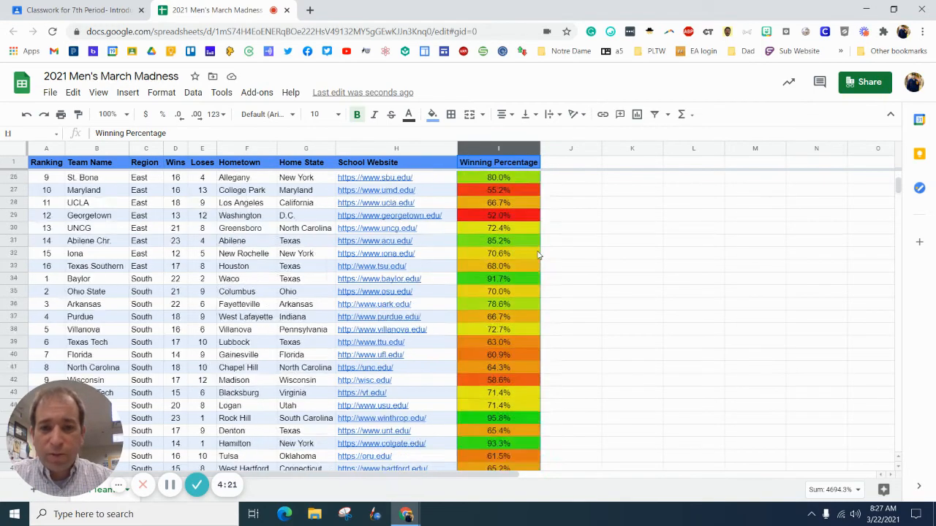
{"action": "scroll", "coordinate": [536, 255], "scroll_direction": "up", "scroll_amount": 5}
{"action": "left_click", "coordinate": [550, 182]}
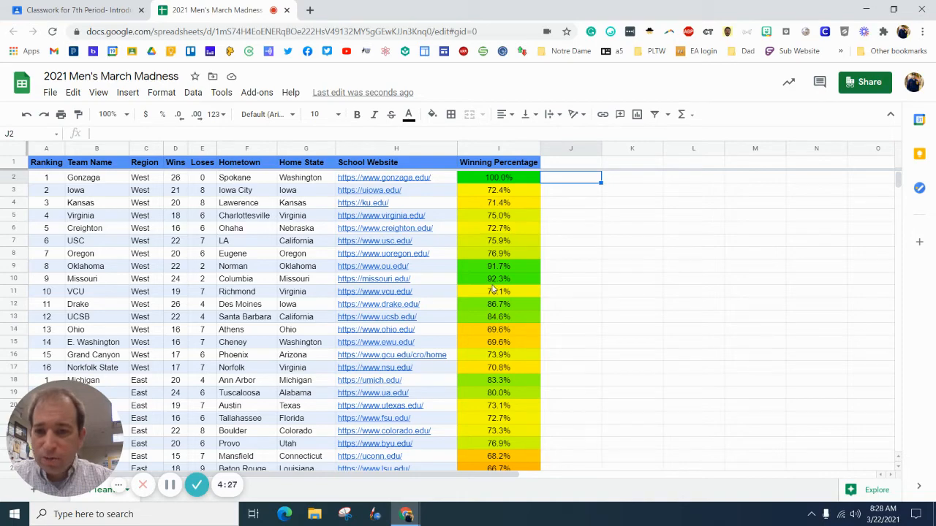
{"action": "scroll", "coordinate": [497, 296], "scroll_direction": "down", "scroll_amount": 8}
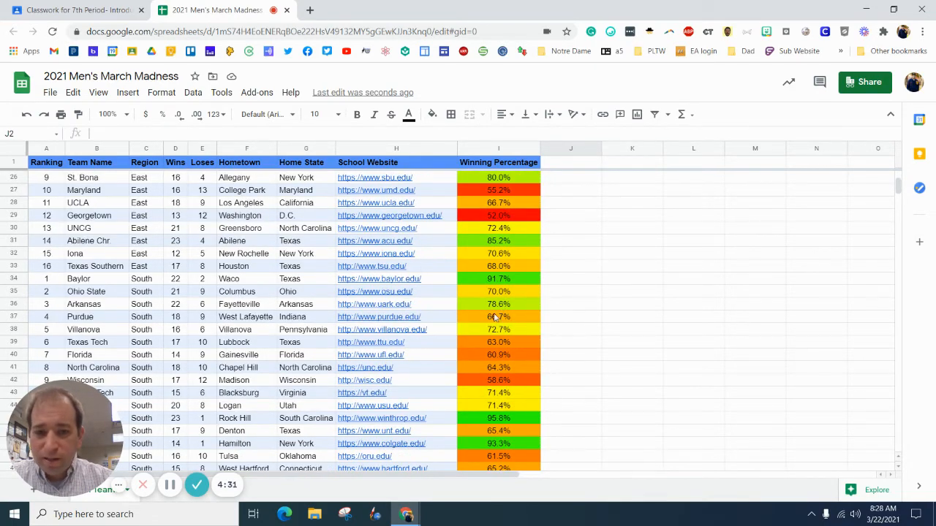
{"action": "scroll", "coordinate": [509, 340], "scroll_direction": "down", "scroll_amount": 7}
{"action": "scroll", "coordinate": [511, 343], "scroll_direction": "up", "scroll_amount": 15}
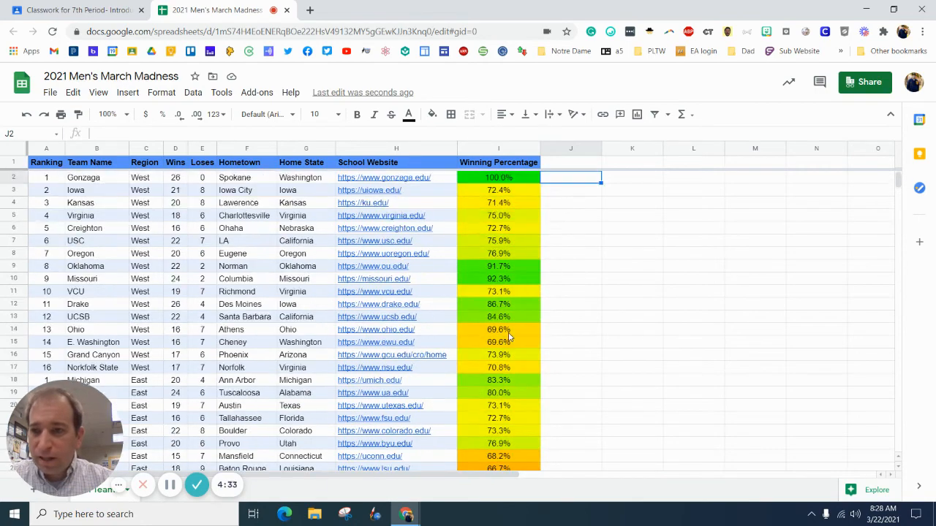
- Compare the Winning Percentage colors of top seeds Baylor and Illinois with eighth-ranked Loyola Chicago
{"action": "scroll", "coordinate": [160, 346], "scroll_direction": "down", "scroll_amount": 4}
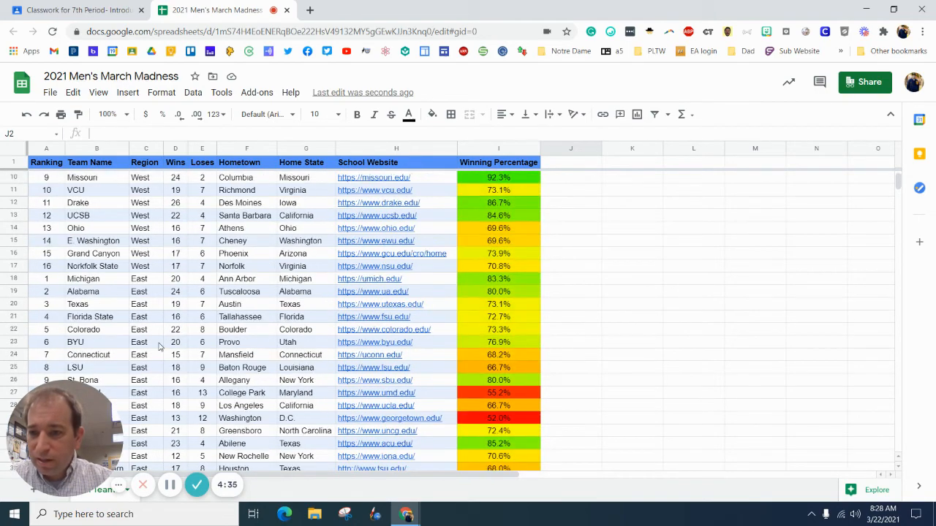
{"action": "scroll", "coordinate": [159, 347], "scroll_direction": "down", "scroll_amount": 2}
{"action": "scroll", "coordinate": [159, 347], "scroll_direction": "down", "scroll_amount": 5}
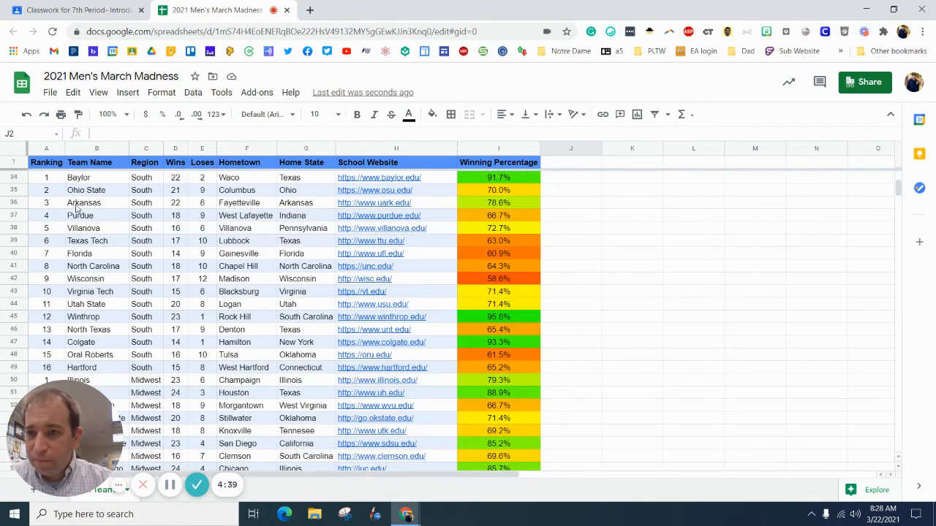
{"action": "left_click", "coordinate": [92, 181]}
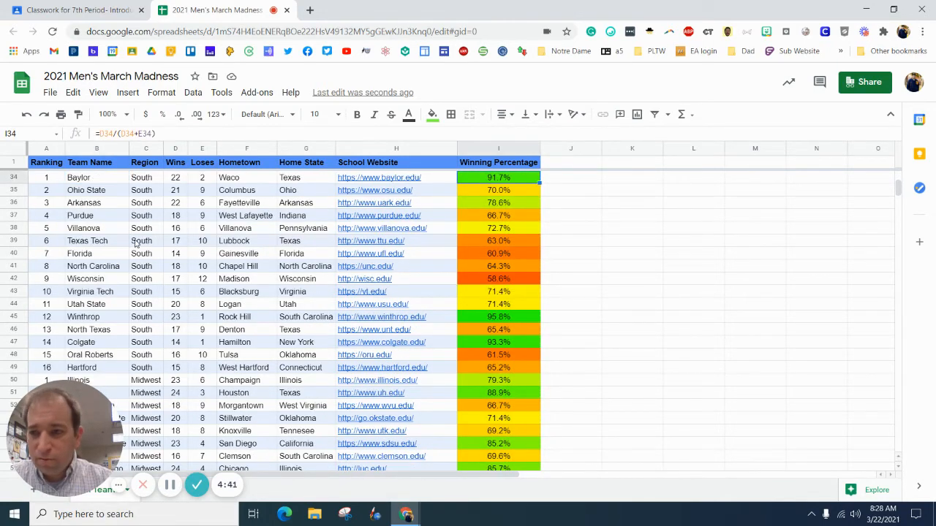
{"action": "scroll", "coordinate": [79, 280], "scroll_direction": "down", "scroll_amount": 2}
{"action": "left_click", "coordinate": [80, 333]}
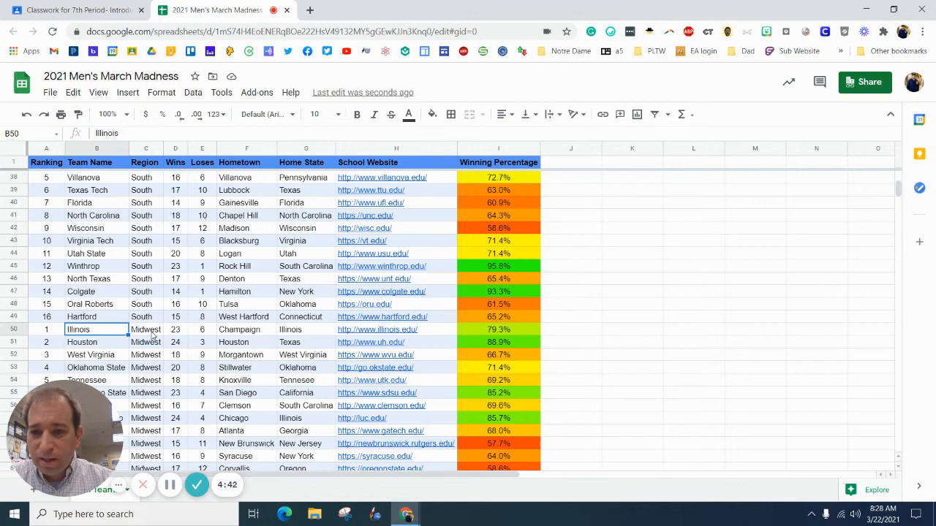
{"action": "left_click", "coordinate": [492, 331]}
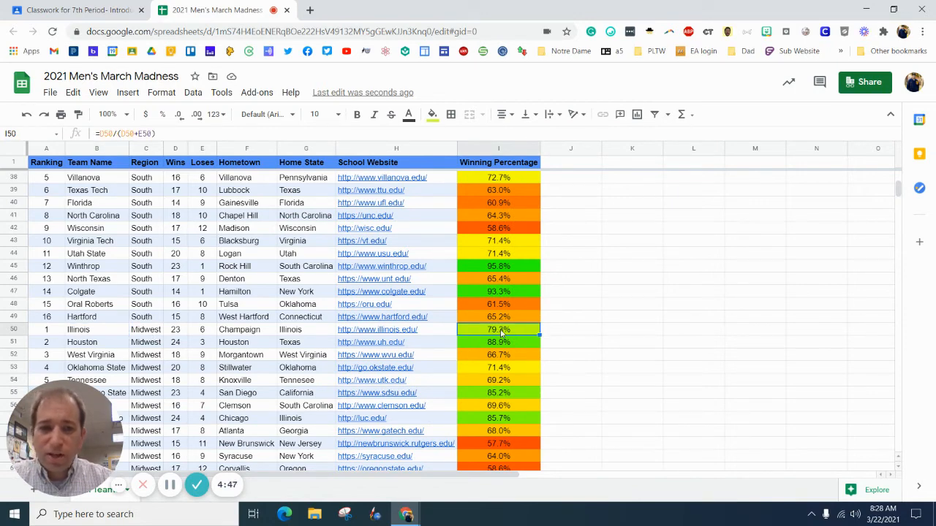
{"action": "scroll", "coordinate": [502, 333], "scroll_direction": "down", "scroll_amount": 4}
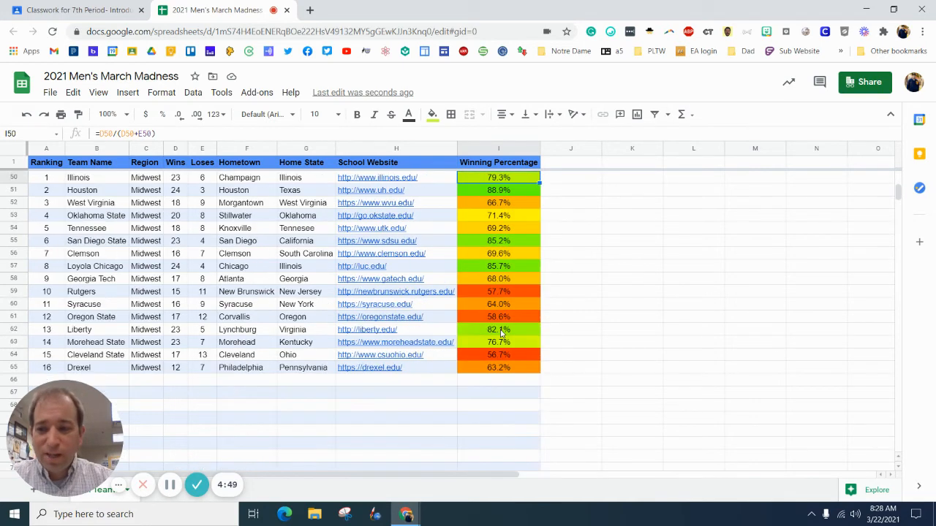
{"action": "scroll", "coordinate": [501, 334], "scroll_direction": "up", "scroll_amount": 1}
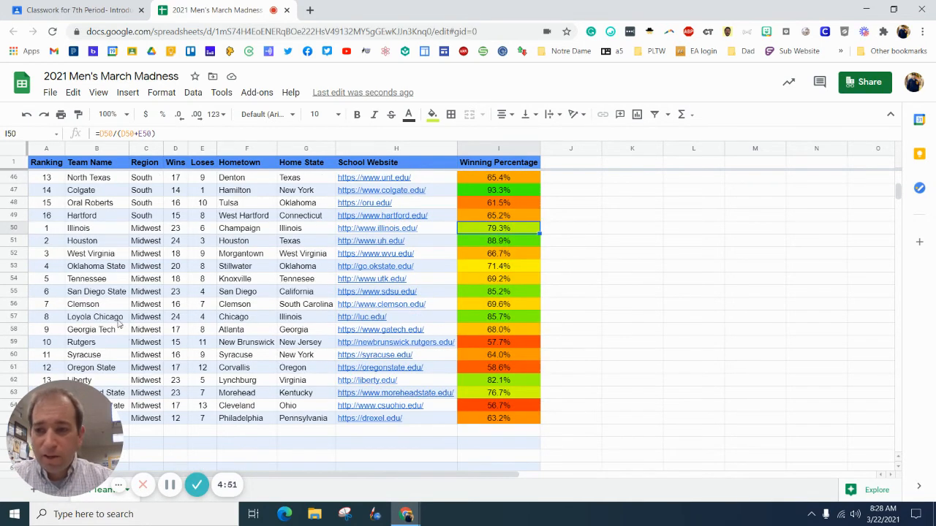
{"action": "left_click", "coordinate": [503, 318]}
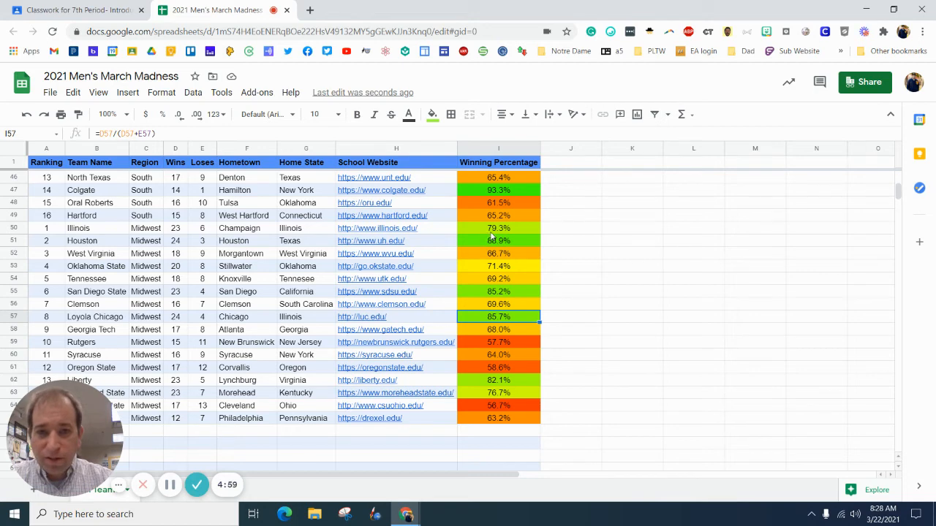
{"action": "left_click", "coordinate": [581, 293]}
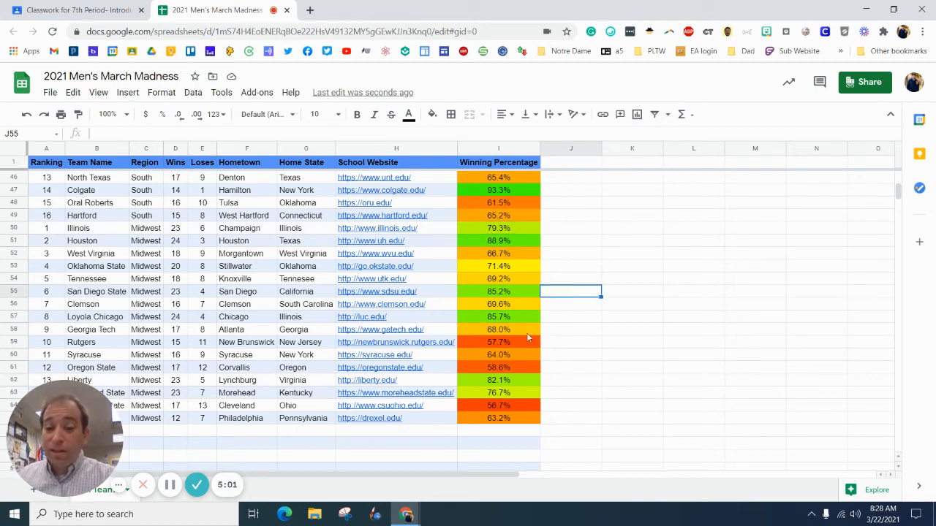
{"action": "scroll", "coordinate": [453, 326], "scroll_direction": "up", "scroll_amount": 10}
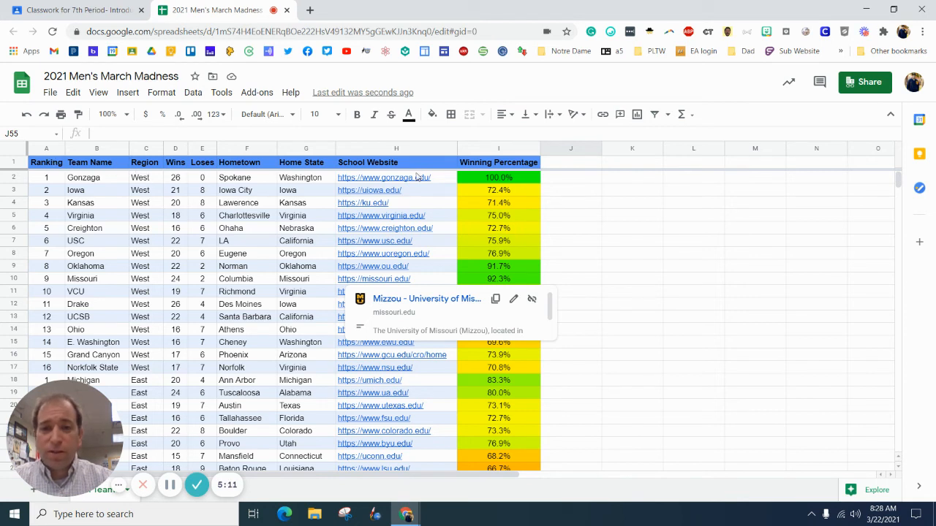
{"action": "left_click", "coordinate": [599, 208]}
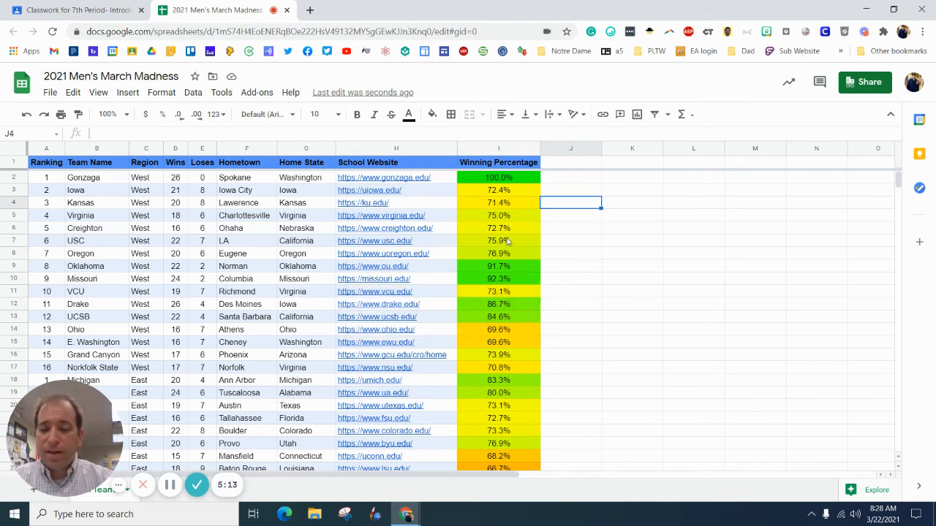